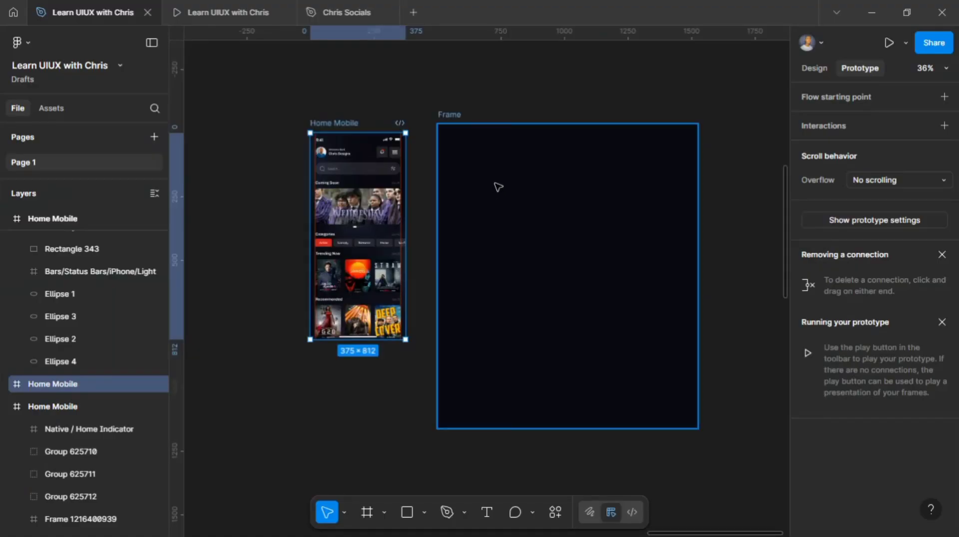
Step: Duplicate the Home Mobile frame, placing the copy beside the original
{"action": "scroll", "coordinate": [496, 186], "scroll_direction": "left", "scroll_amount": 3}
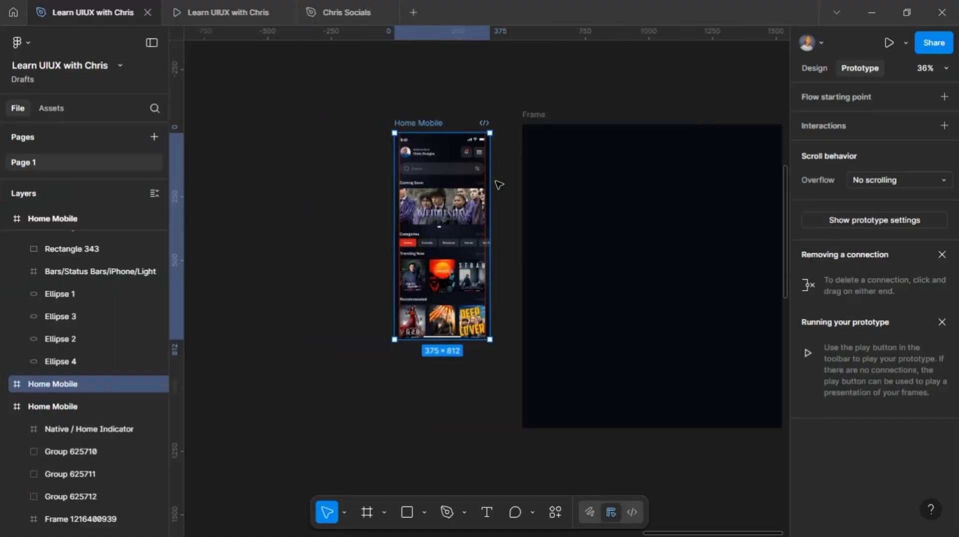
{"action": "left_click", "coordinate": [512, 147]}
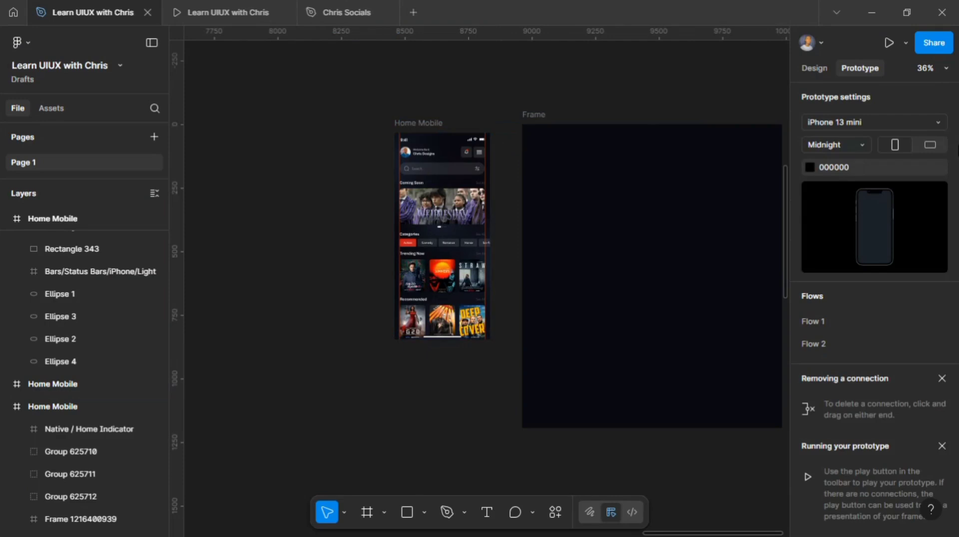
{"action": "left_click", "coordinate": [817, 64]}
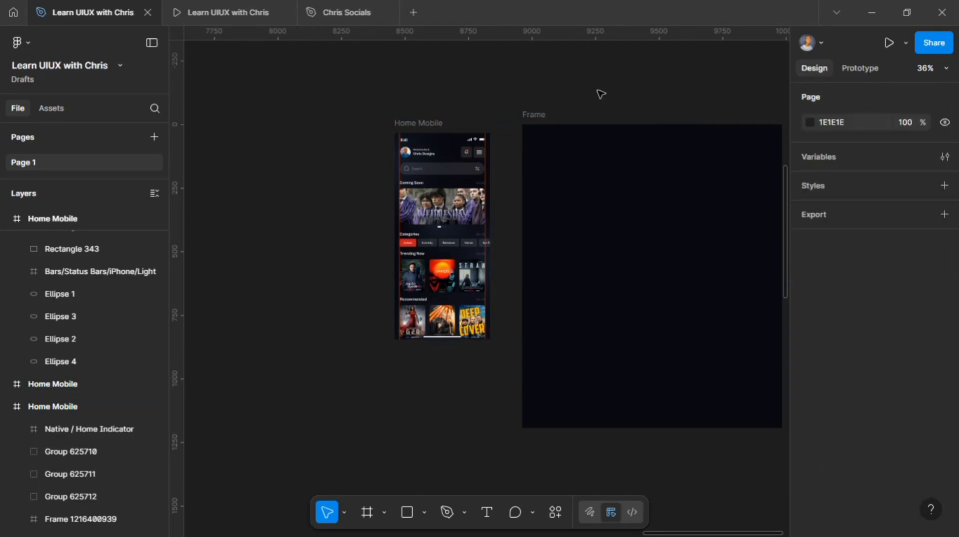
{"action": "left_click", "coordinate": [418, 123]}
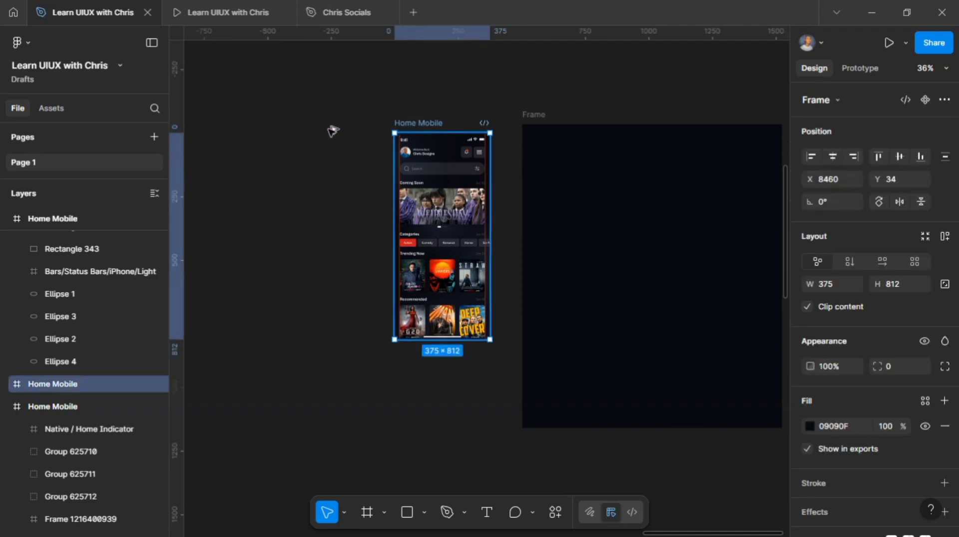
{"action": "left_click_drag", "start_coordinate": [323, 131], "coordinate": [317, 124]}
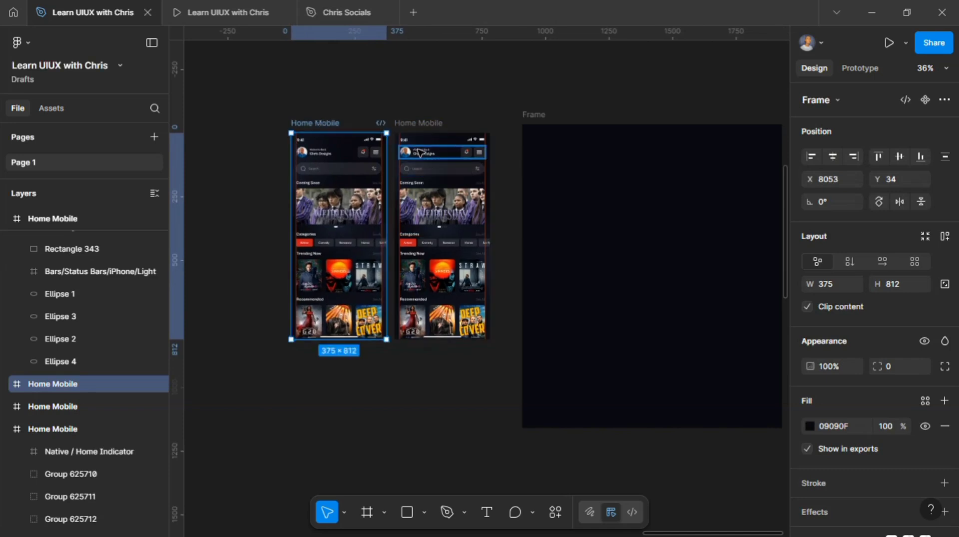
Step: Select the copied frame's content groups and move them into the empty Frame
{"action": "left_click", "coordinate": [419, 153]}
{"action": "left_click", "coordinate": [429, 171], "text": "shift"}
{"action": "left_click", "coordinate": [438, 221], "text": "shift"}
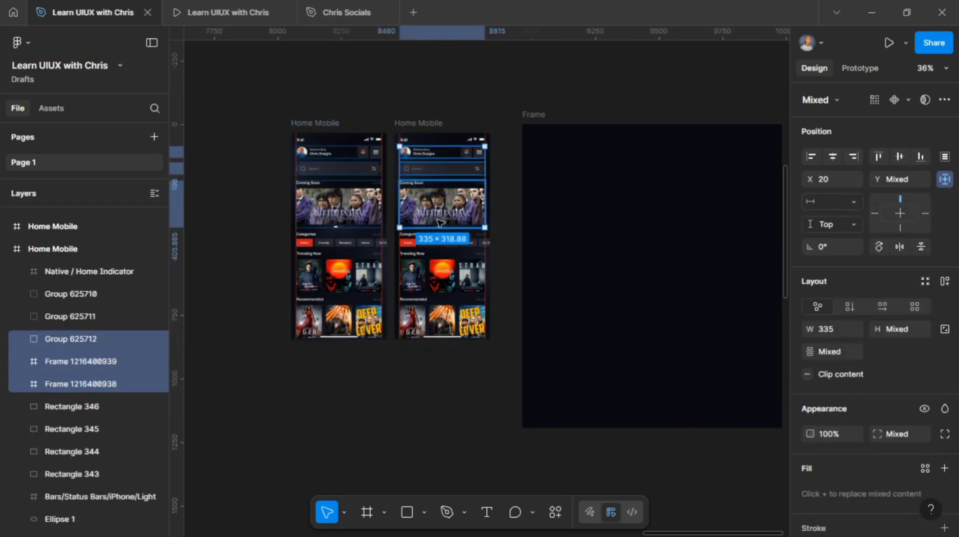
{"action": "left_click", "coordinate": [450, 243], "text": "shift"}
{"action": "left_click", "coordinate": [448, 270], "text": "shift"}
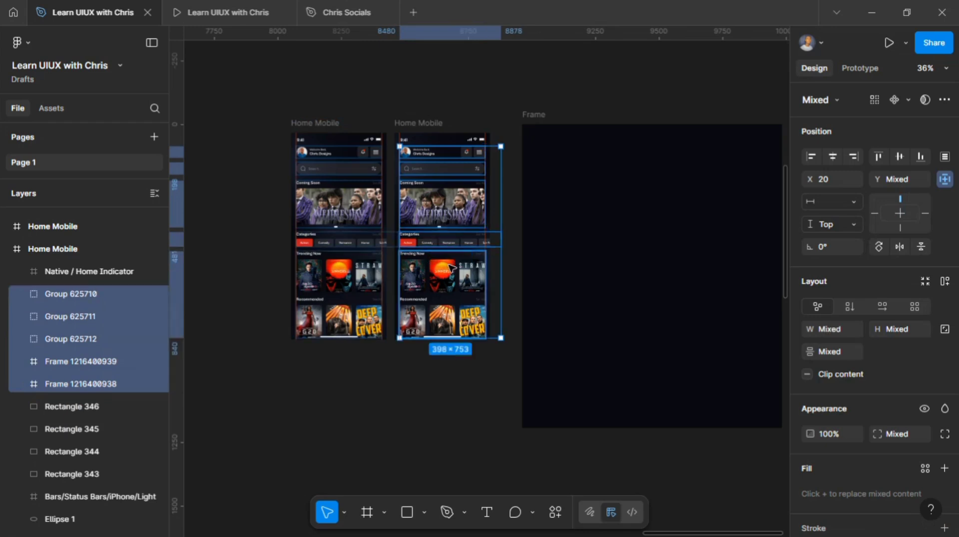
{"action": "left_click_drag", "start_coordinate": [499, 257], "coordinate": [588, 270]}
{"action": "scroll", "coordinate": [674, 165], "scroll_direction": "right", "scroll_amount": 3}
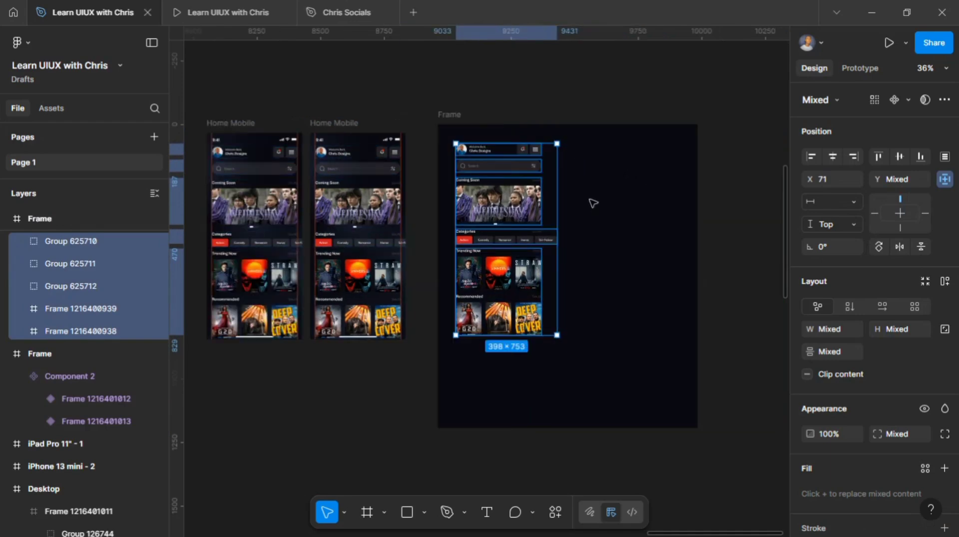
Step: Run the Ghost plugin on the selected content with Gray colour and Linear Gradient style
{"action": "left_click", "coordinate": [555, 512]}
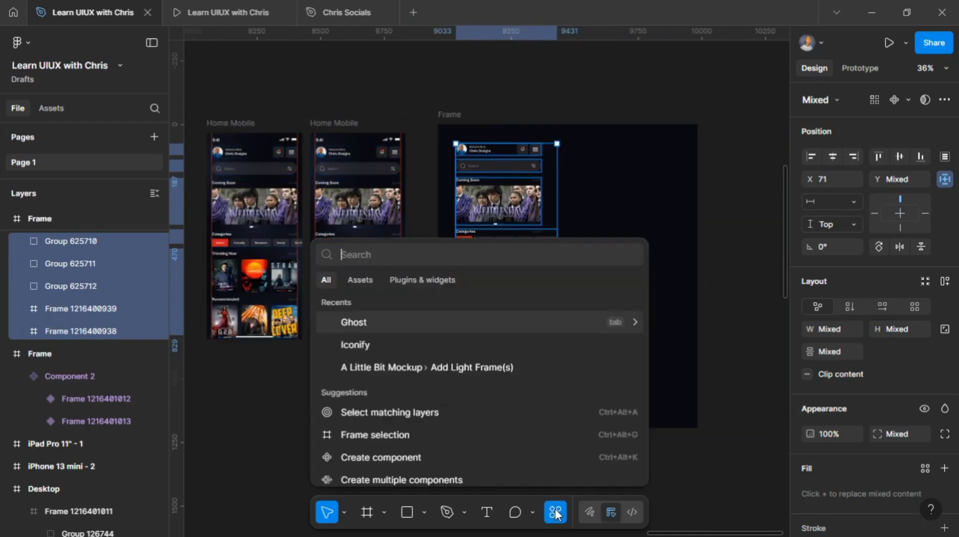
{"action": "left_click", "coordinate": [423, 280]}
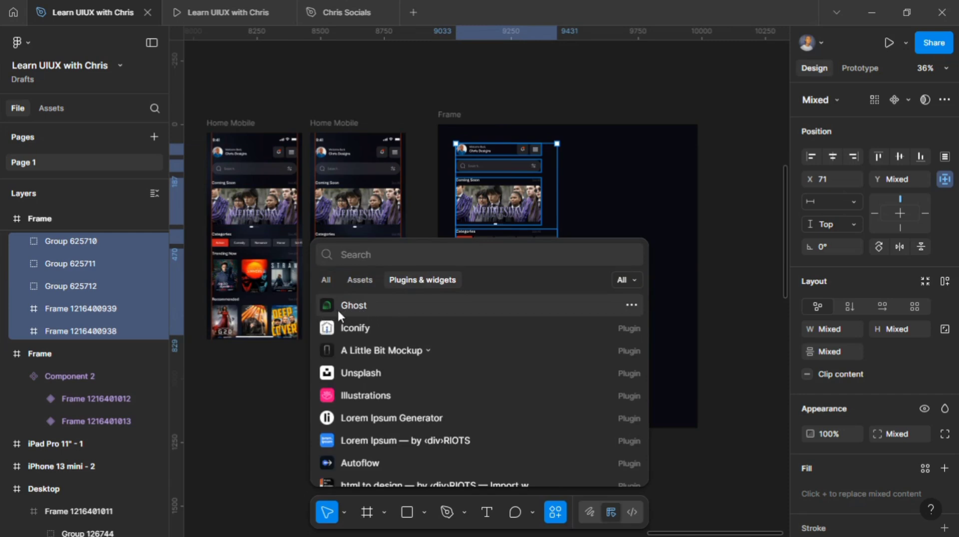
{"action": "left_click", "coordinate": [631, 306]}
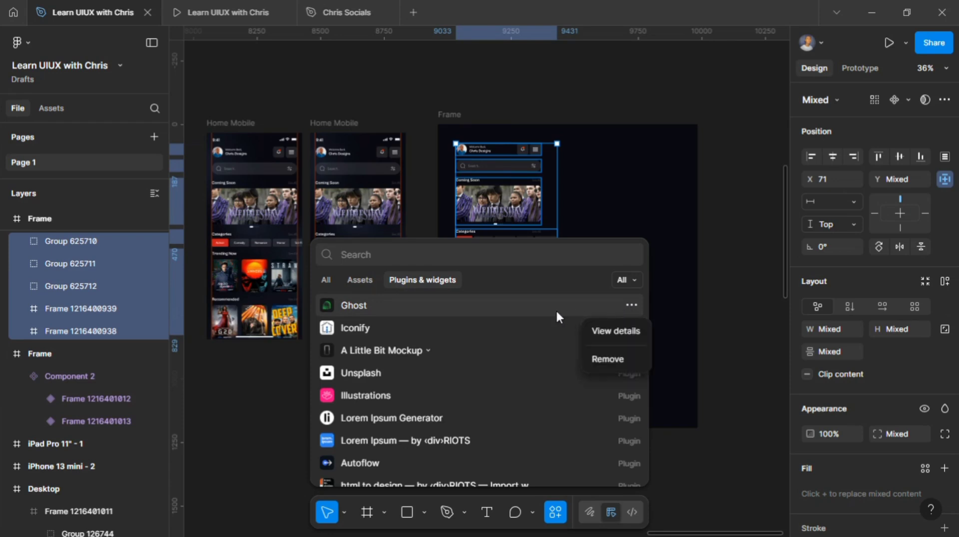
{"action": "key", "text": "Escape"}
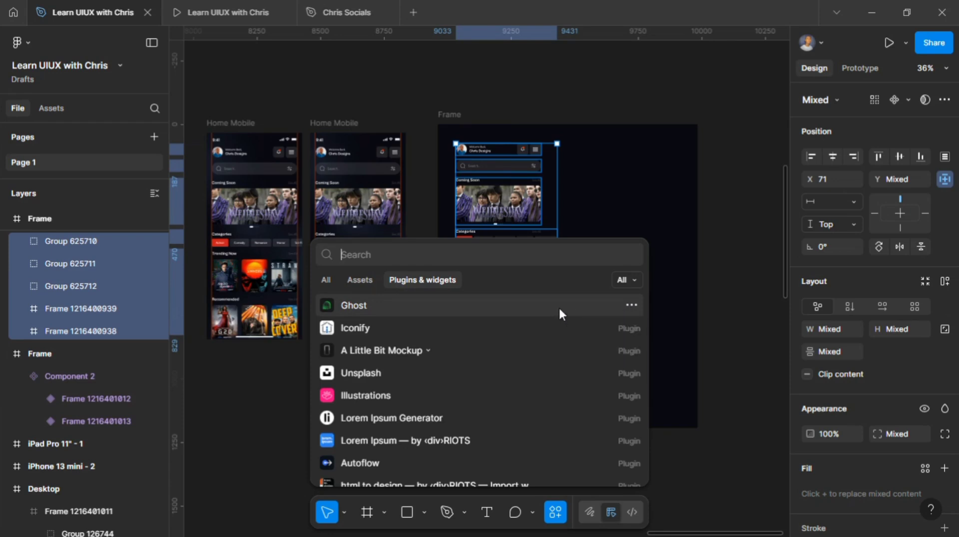
{"action": "left_click", "coordinate": [348, 309]}
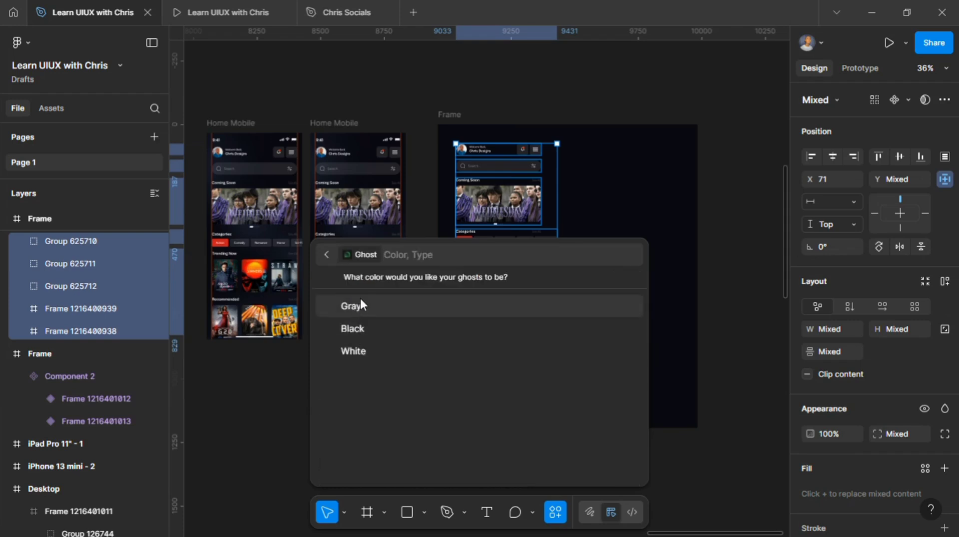
{"action": "left_click", "coordinate": [359, 303]}
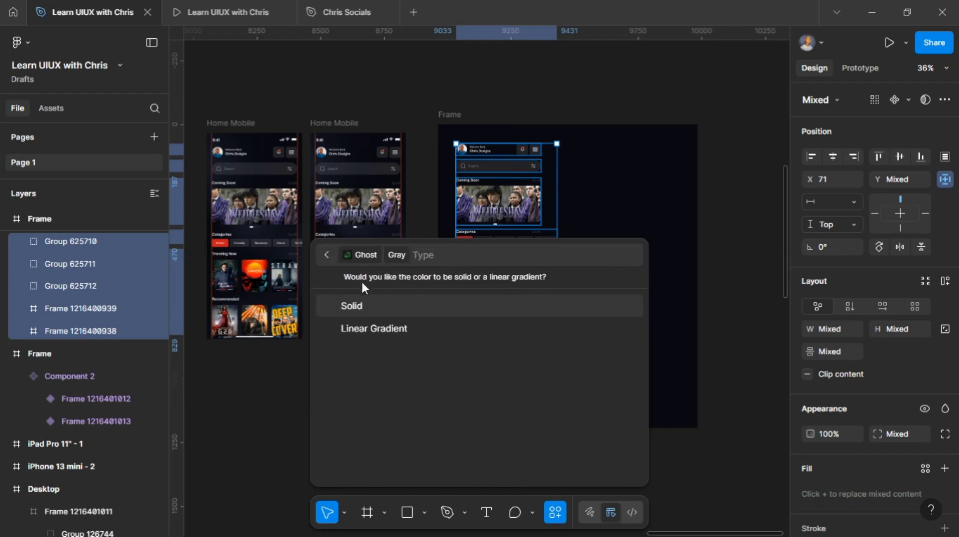
{"action": "left_click", "coordinate": [392, 330]}
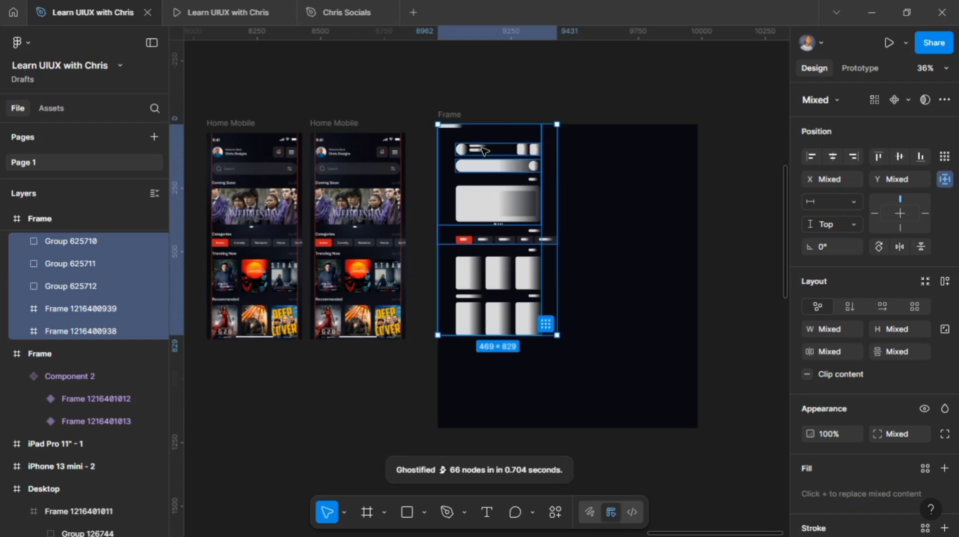
Step: Move the stray skeleton bar from the Frame's top corner down to just above the category chips
{"action": "scroll", "coordinate": [483, 152], "scroll_direction": "up", "scroll_amount": 3}
{"action": "scroll", "coordinate": [499, 160], "scroll_direction": "down", "scroll_amount": 3}
{"action": "scroll", "coordinate": [585, 162], "scroll_direction": "right", "scroll_amount": 4}
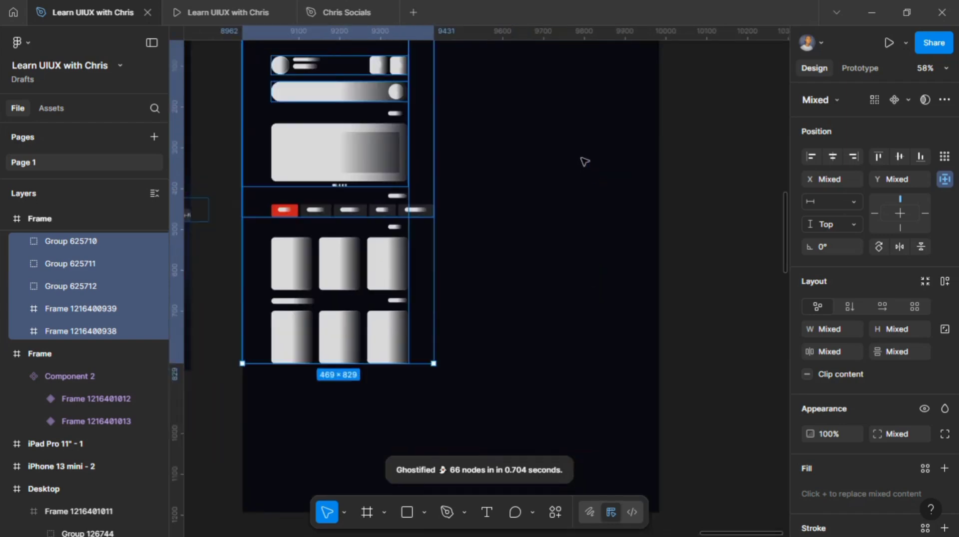
{"action": "scroll", "coordinate": [583, 160], "scroll_direction": "left", "scroll_amount": 3}
{"action": "scroll", "coordinate": [582, 160], "scroll_direction": "up", "scroll_amount": 3}
{"action": "left_click", "coordinate": [326, 133]}
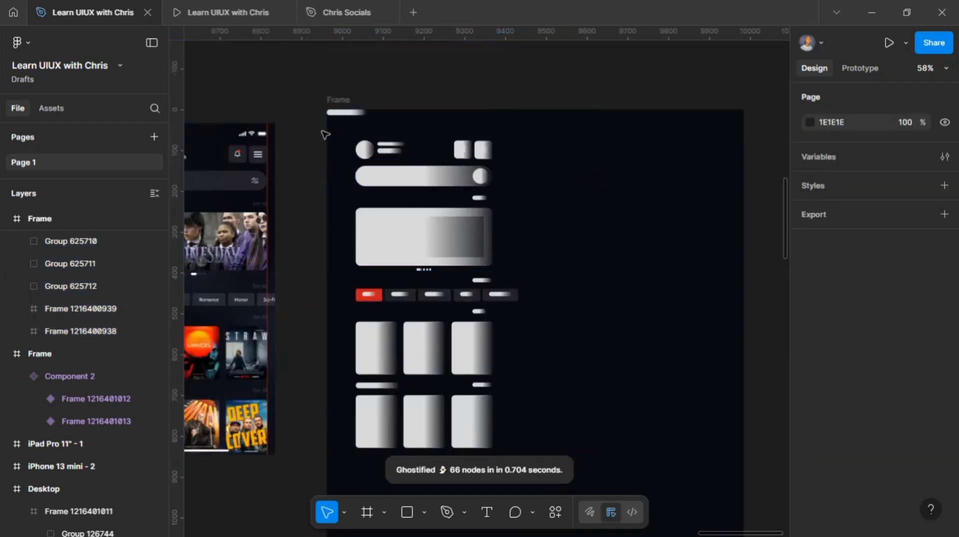
{"action": "left_click", "coordinate": [344, 114]}
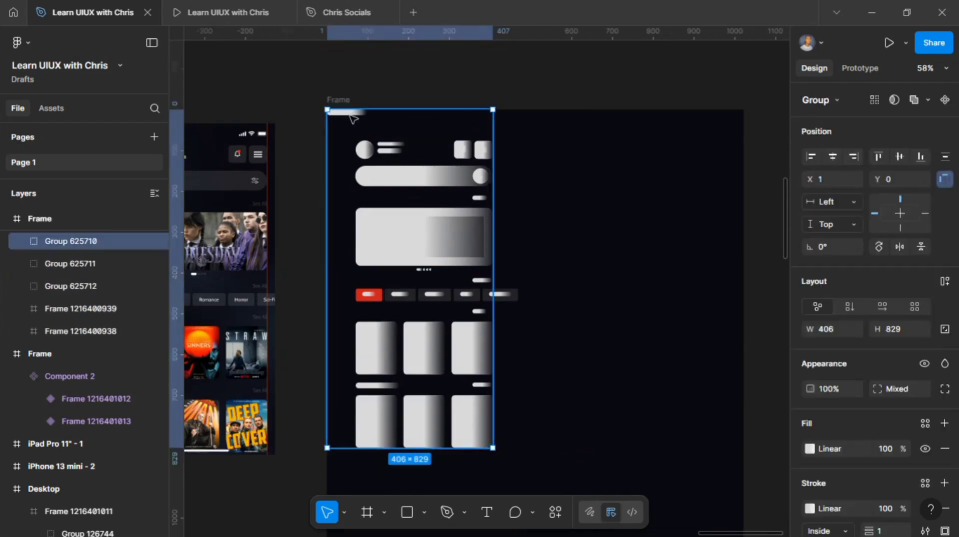
{"action": "double_click", "coordinate": [352, 118]}
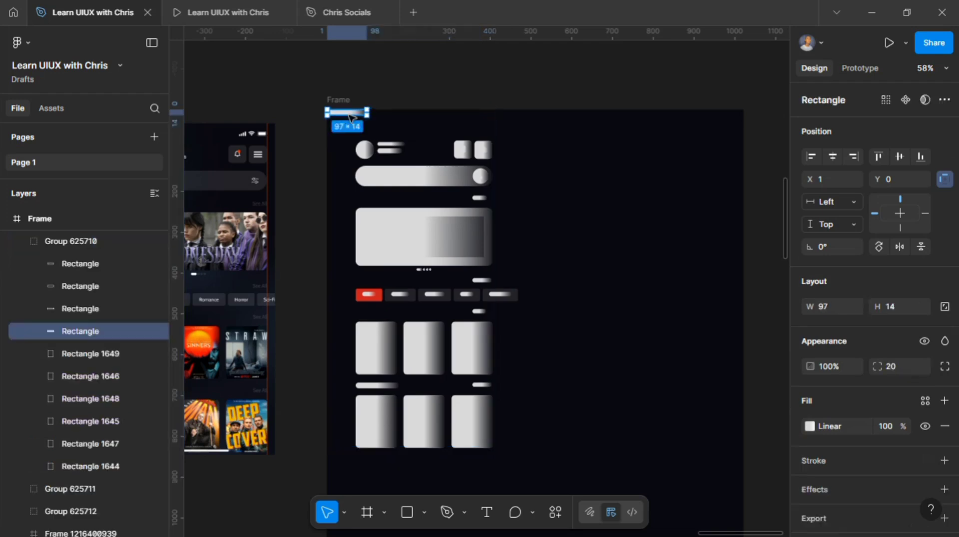
{"action": "double_click", "coordinate": [349, 113]}
{"action": "key", "text": "Escape"}
{"action": "left_click_drag", "start_coordinate": [349, 115], "coordinate": [376, 280]}
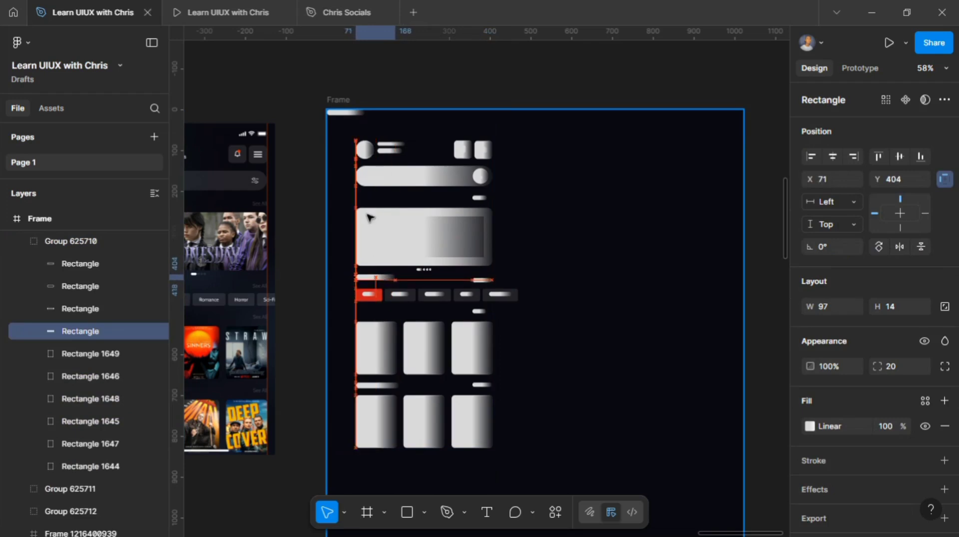
Step: Move the next stray skeleton bar from the corner to just above the large banner, below the search bar
{"action": "left_click", "coordinate": [343, 117]}
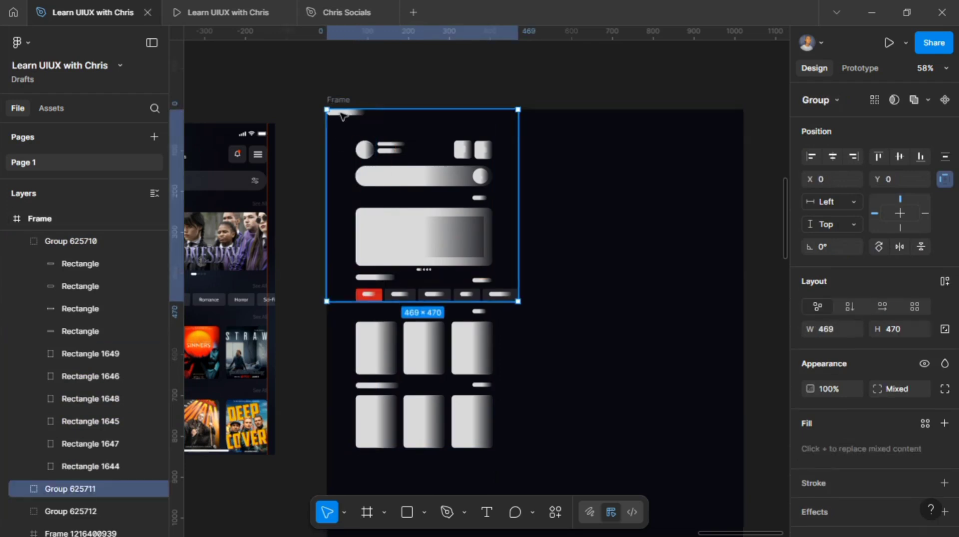
{"action": "double_click", "coordinate": [343, 115]}
{"action": "key", "text": "Escape"}
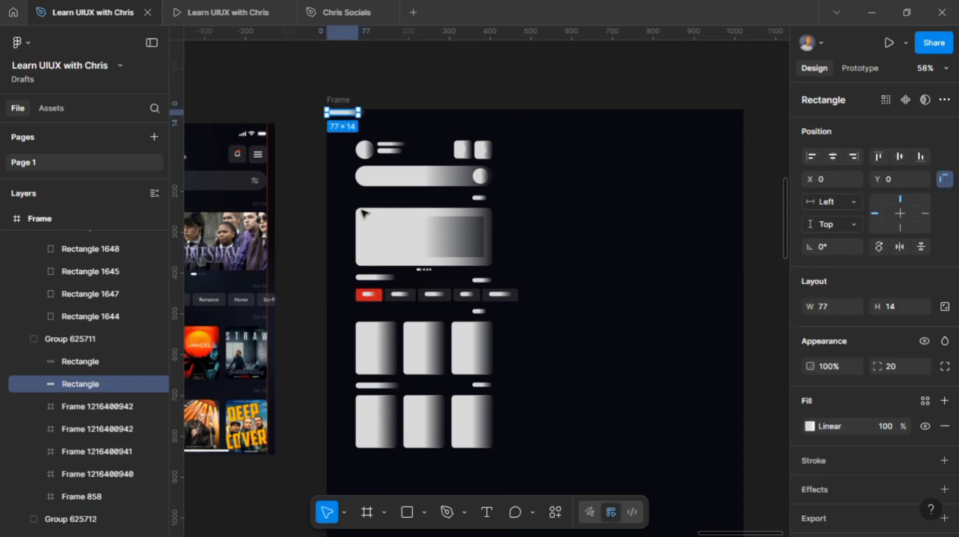
{"action": "left_click_drag", "start_coordinate": [342, 113], "coordinate": [372, 200]}
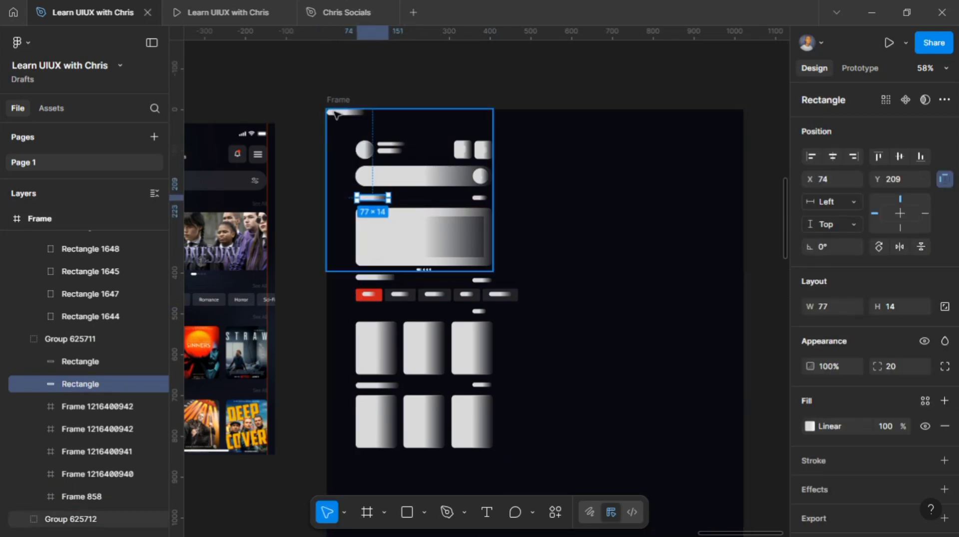
Step: Move the third stray skeleton bar from the corner to just above the first poster row
{"action": "left_click", "coordinate": [336, 114]}
{"action": "double_click", "coordinate": [336, 114]}
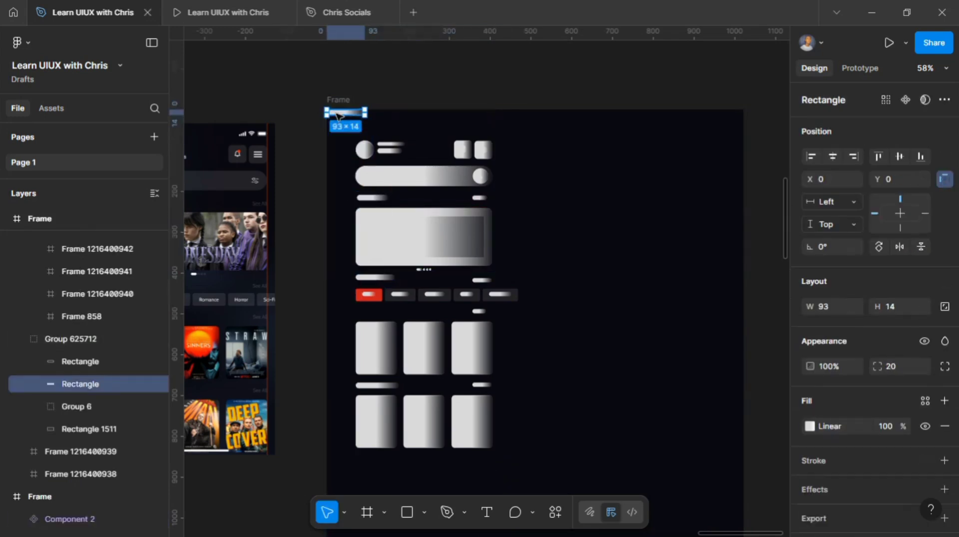
{"action": "left_click_drag", "start_coordinate": [336, 115], "coordinate": [367, 317]}
Step: Recolour the red first category chip to 222227 by sampling a neighbouring chip with the eyedropper
{"action": "left_click", "coordinate": [383, 294]}
{"action": "double_click", "coordinate": [383, 294]}
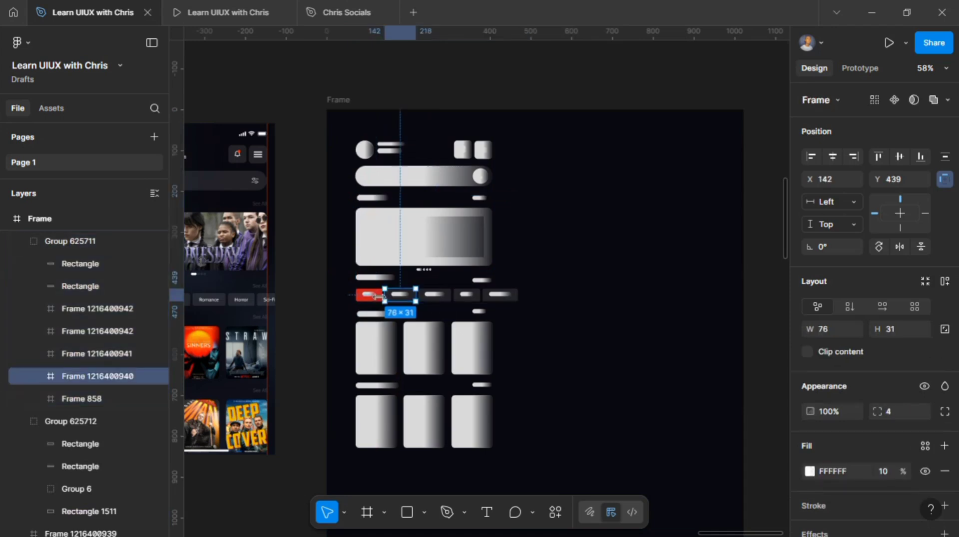
{"action": "left_click", "coordinate": [383, 294]}
{"action": "scroll", "coordinate": [383, 295], "scroll_direction": "up", "scroll_amount": 3}
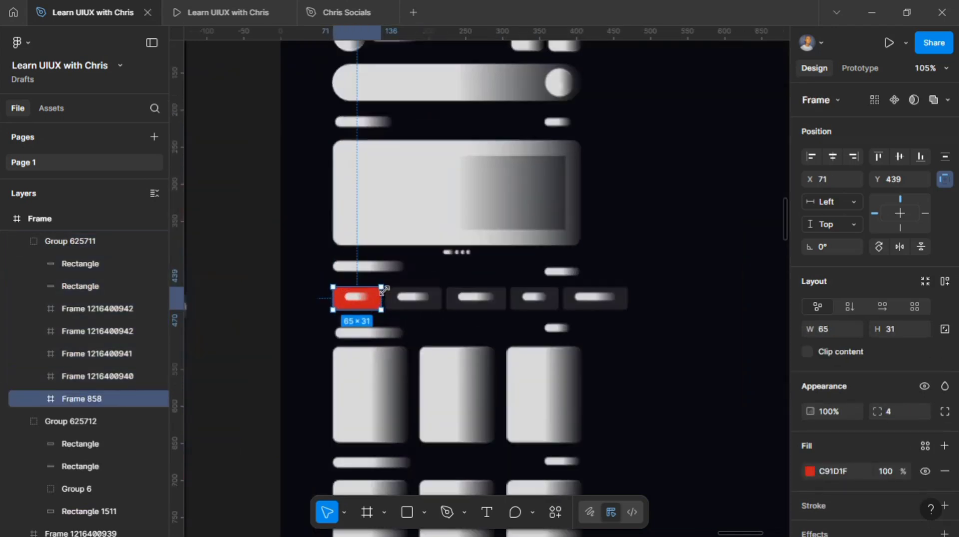
{"action": "left_click", "coordinate": [807, 471]}
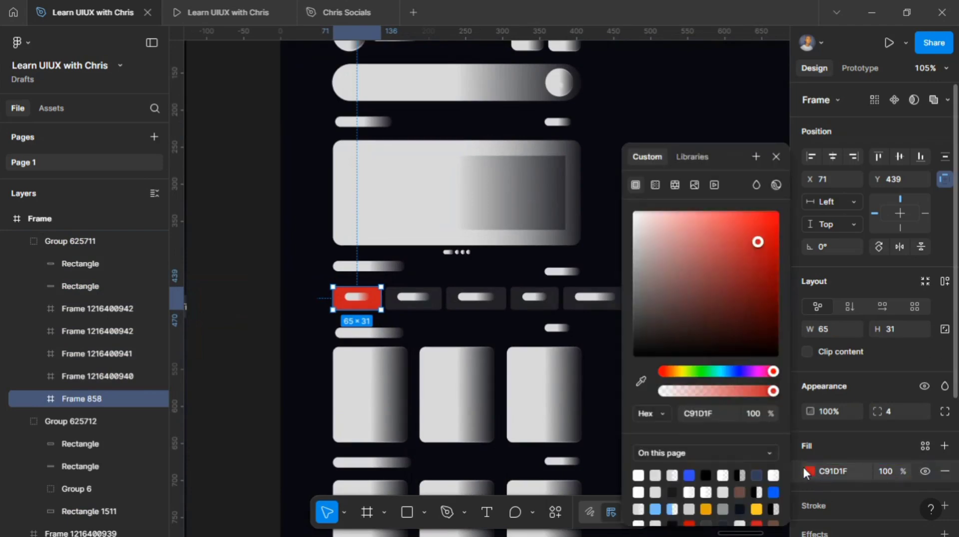
{"action": "left_click", "coordinate": [642, 381]}
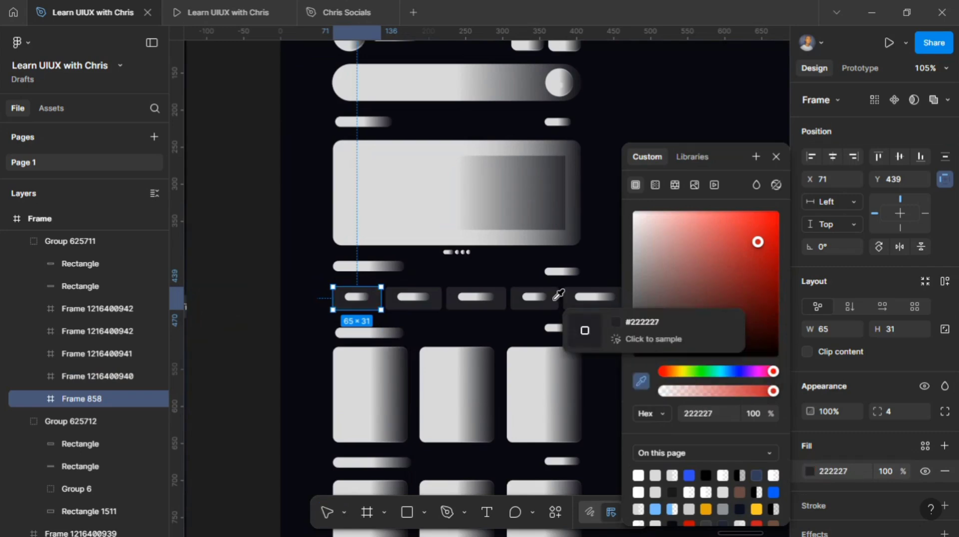
{"action": "left_click", "coordinate": [558, 296]}
{"action": "left_click", "coordinate": [775, 156]}
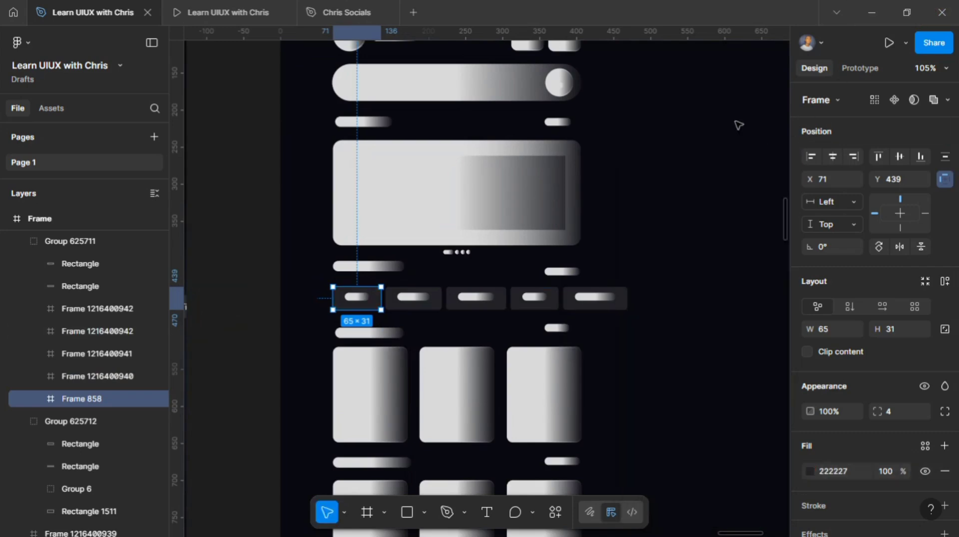
{"action": "left_click", "coordinate": [728, 138]}
Step: Select the whole ghosted layout and duplicate it to the right inside the Frame
{"action": "scroll", "coordinate": [727, 138], "scroll_direction": "down", "scroll_amount": 5}
{"action": "scroll", "coordinate": [702, 143], "scroll_direction": "right", "scroll_amount": 3}
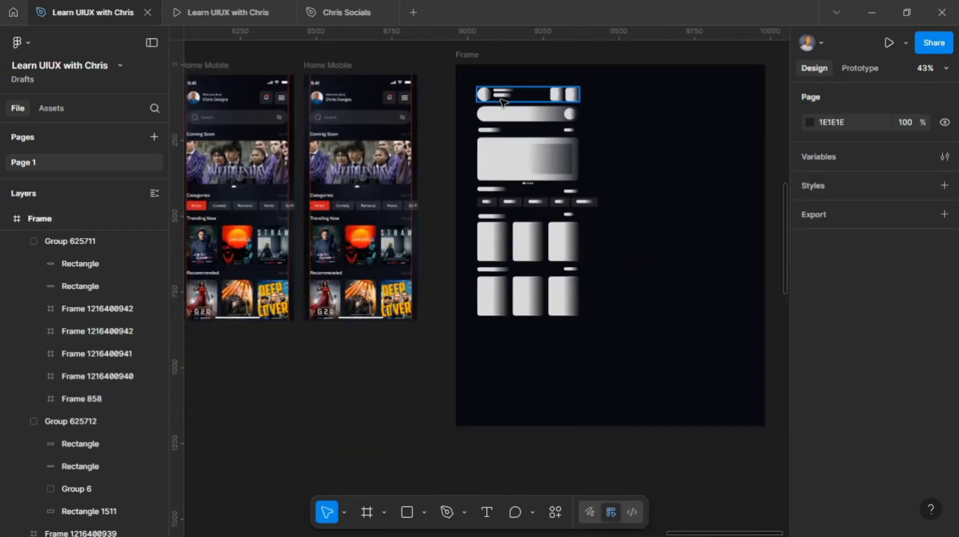
{"action": "left_click_drag", "start_coordinate": [475, 78], "coordinate": [602, 314]}
{"action": "mouse_move", "coordinate": [534, 188]}
{"action": "left_mouse_down", "text": "alt"}
{"action": "mouse_move", "coordinate": [676, 225]}
{"action": "mouse_move", "coordinate": [712, 218]}
{"action": "mouse_move", "coordinate": [685, 189]}
{"action": "left_mouse_up", "text": "alt"}
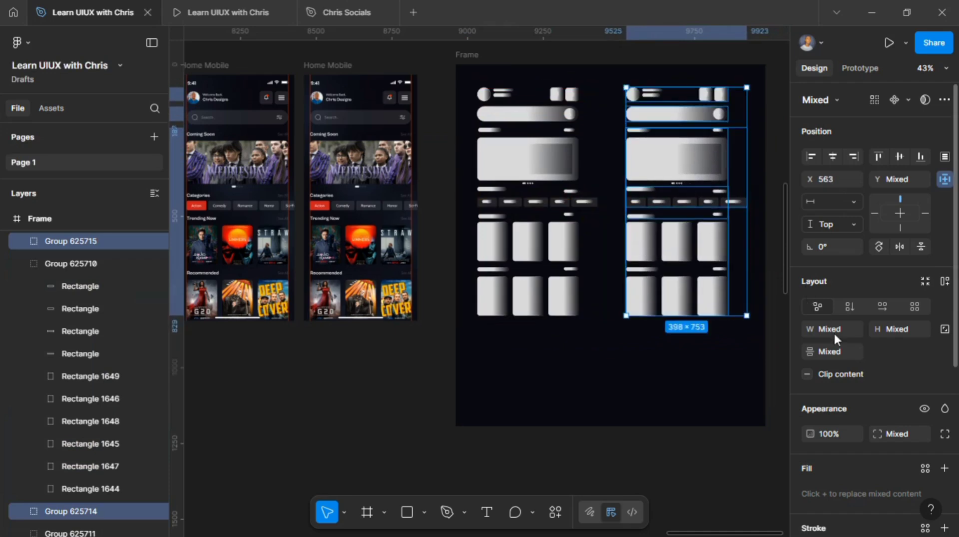
Step: Edit the duplicate's linear gradient so the 0% stop is 100% opacity and the 50% stop is 5% opacity
{"action": "scroll", "coordinate": [858, 418], "scroll_direction": "down", "scroll_amount": 5}
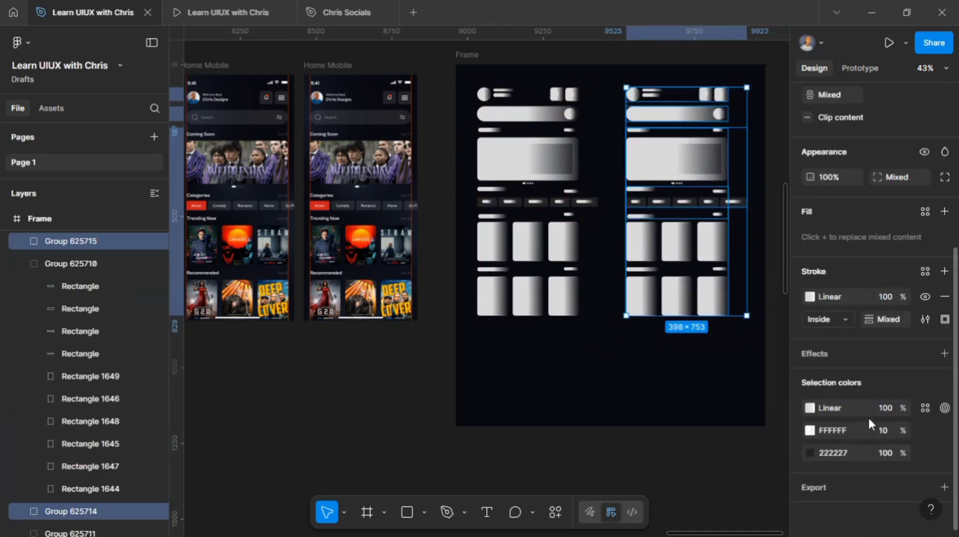
{"action": "left_click", "coordinate": [812, 409]}
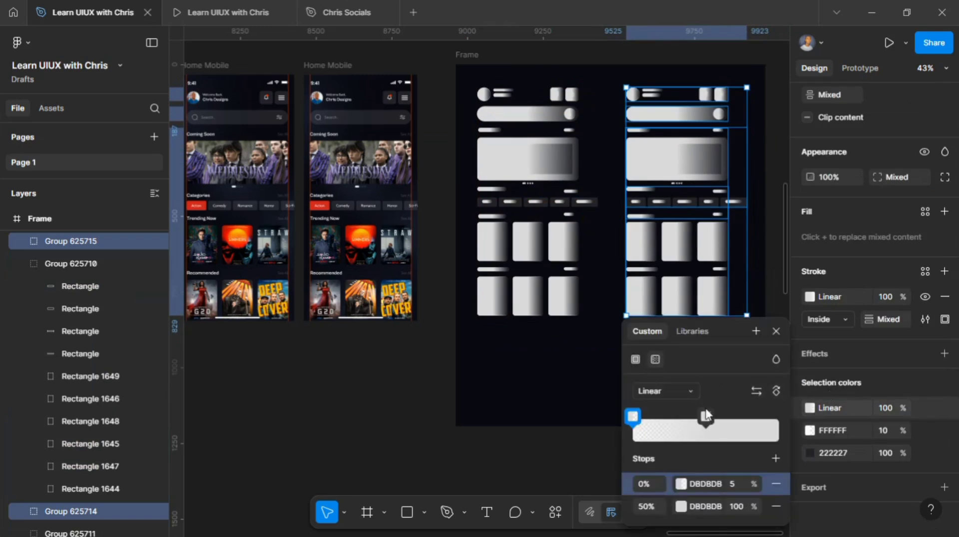
{"action": "left_click", "coordinate": [739, 484]}
{"action": "key", "text": "Return"}
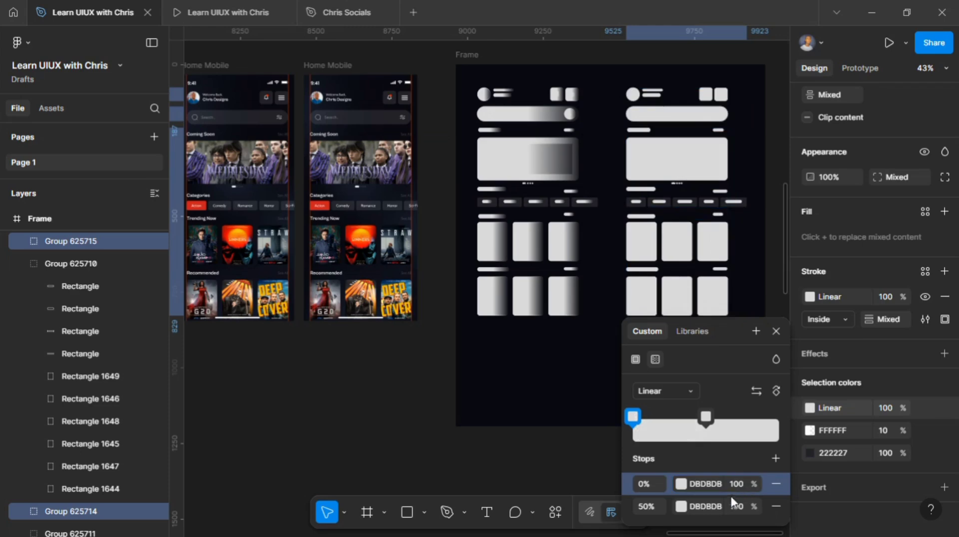
{"action": "left_click", "coordinate": [738, 508]}
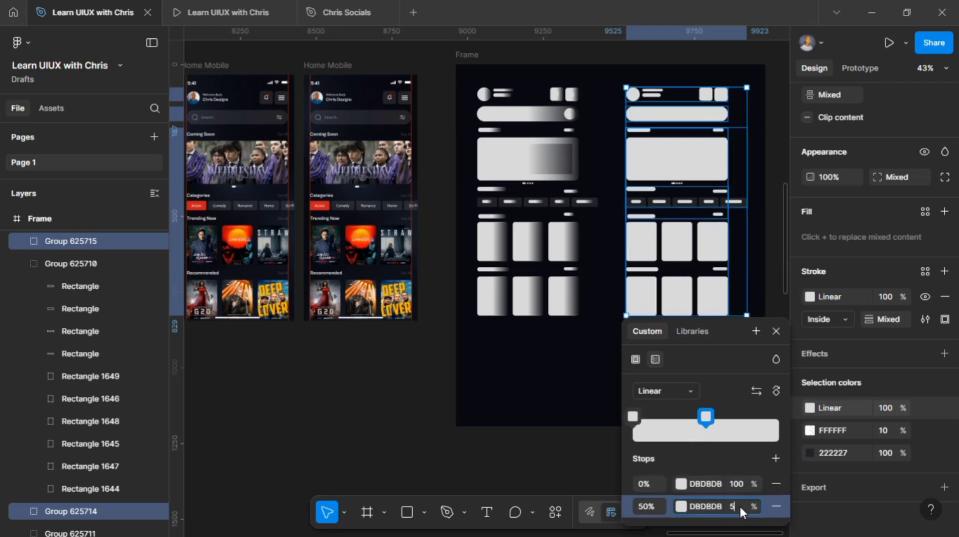
{"action": "type", "text": "5"}
{"action": "left_click", "coordinate": [776, 332]}
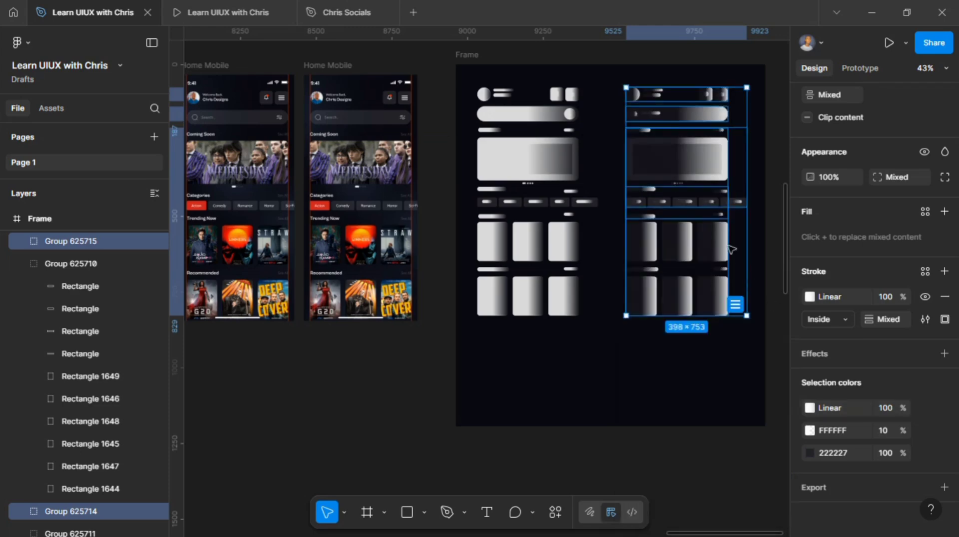
Step: Wrap each of the two ghosted layouts in its own frame using Frame selection
{"action": "right_click", "coordinate": [703, 208]}
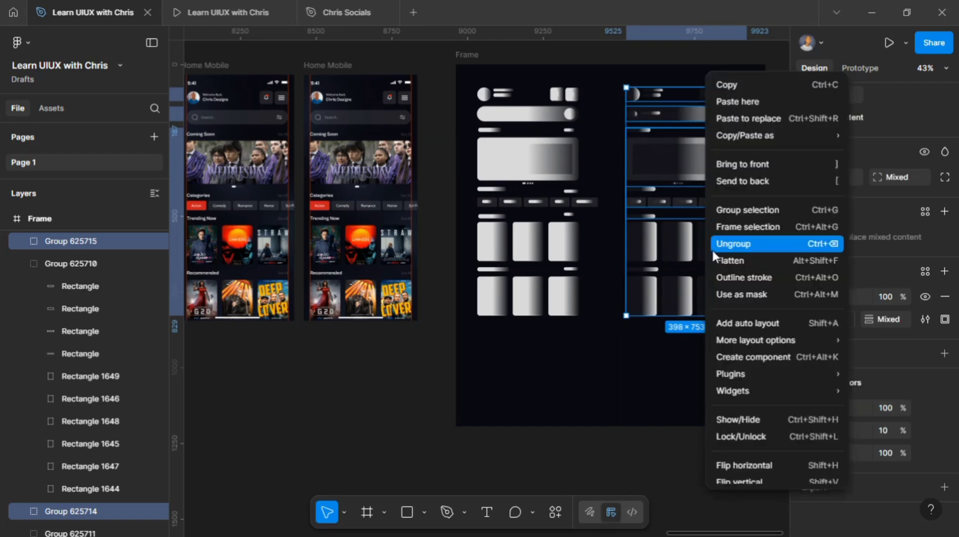
{"action": "left_click", "coordinate": [742, 225]}
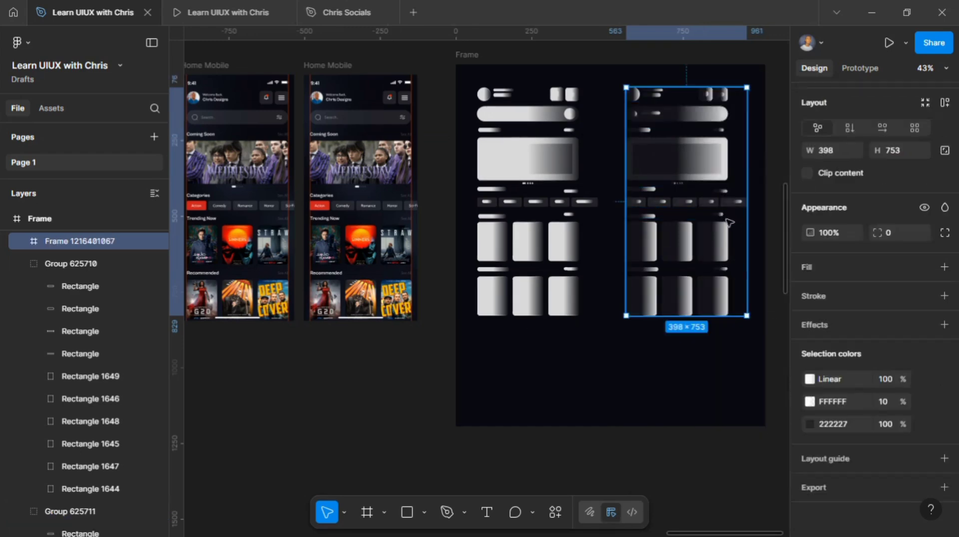
{"action": "left_click", "coordinate": [473, 75]}
{"action": "left_click_drag", "start_coordinate": [469, 74], "coordinate": [585, 323]}
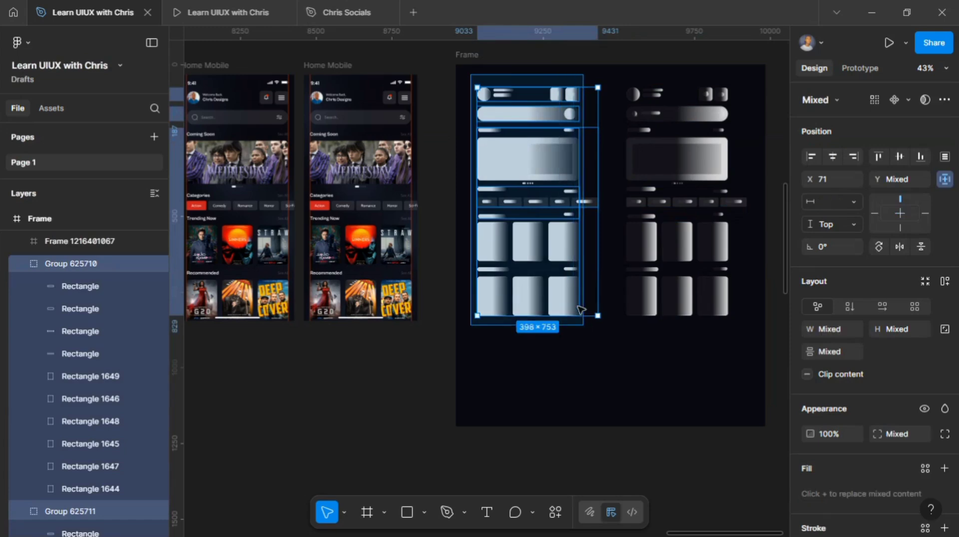
{"action": "right_click", "coordinate": [560, 271]}
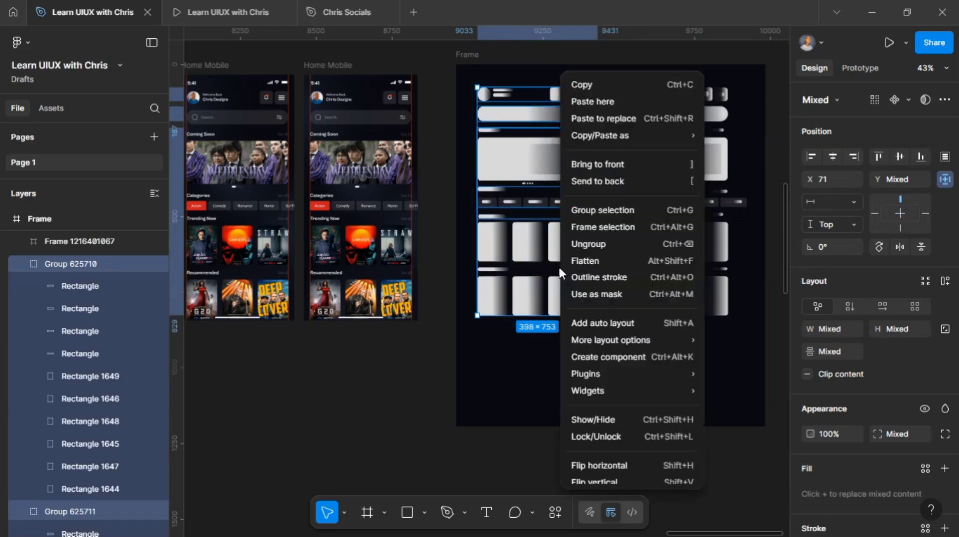
{"action": "left_click", "coordinate": [597, 229]}
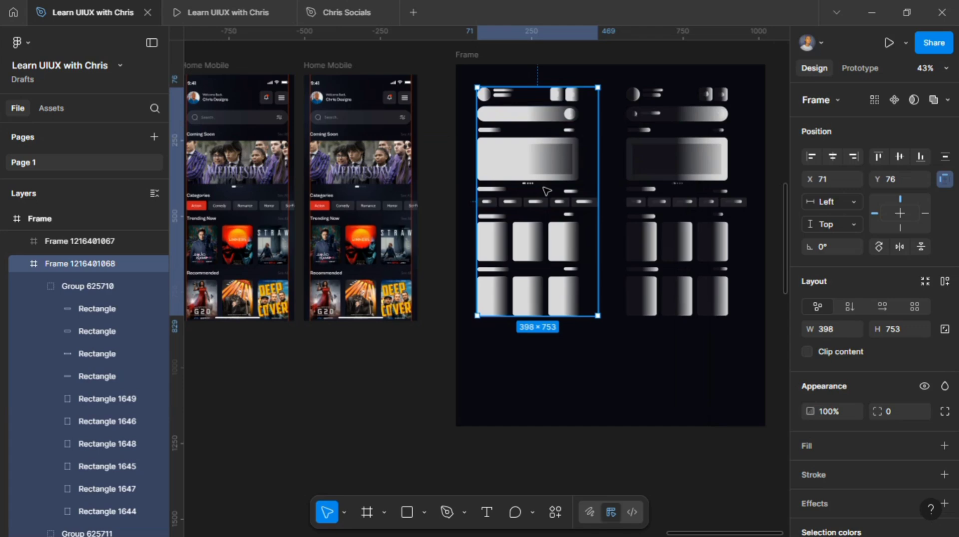
Step: Select both skeleton frames and combine them into a component set with two variants
{"action": "left_click", "coordinate": [669, 180], "text": "shift"}
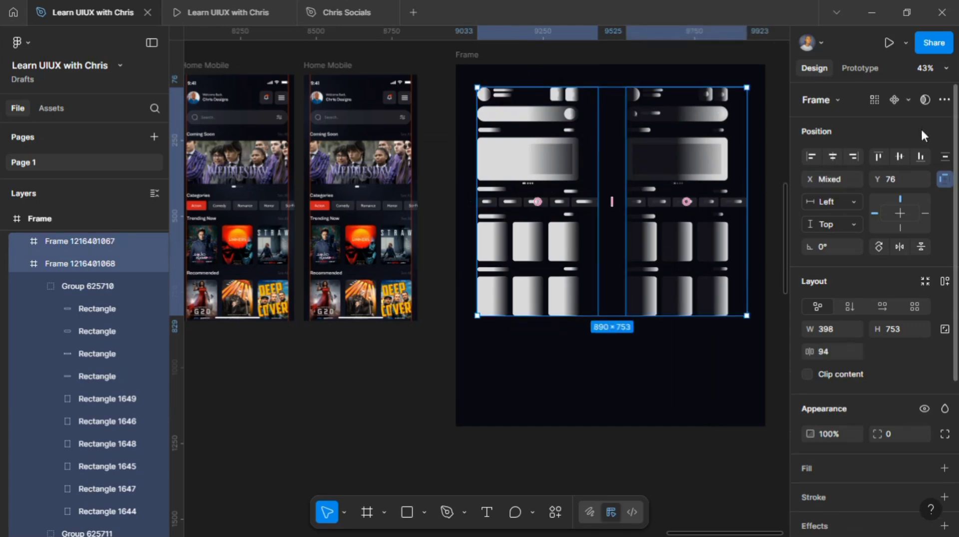
{"action": "left_click", "coordinate": [909, 99]}
{"action": "left_click", "coordinate": [881, 160]}
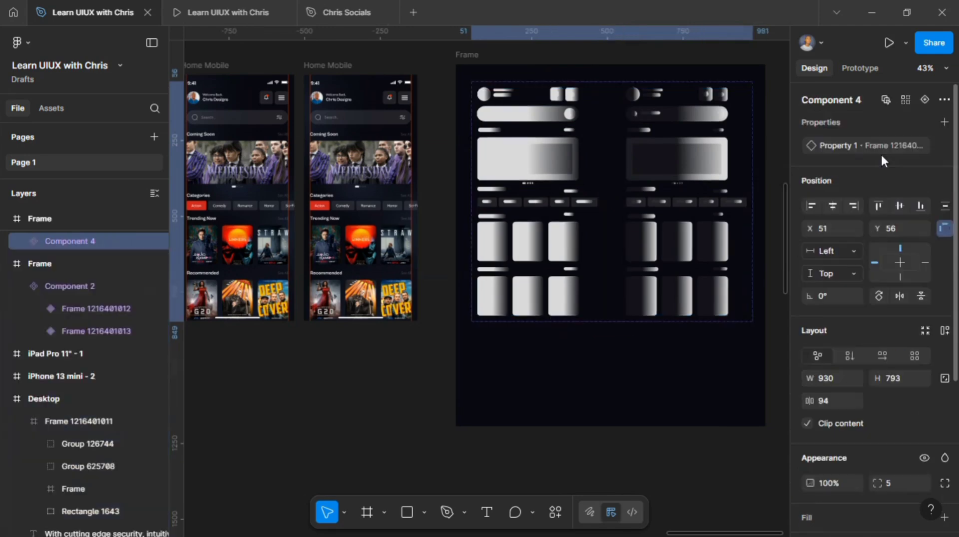
Step: Connect the first variant to the second variant with a prototype interaction
{"action": "left_click", "coordinate": [522, 156]}
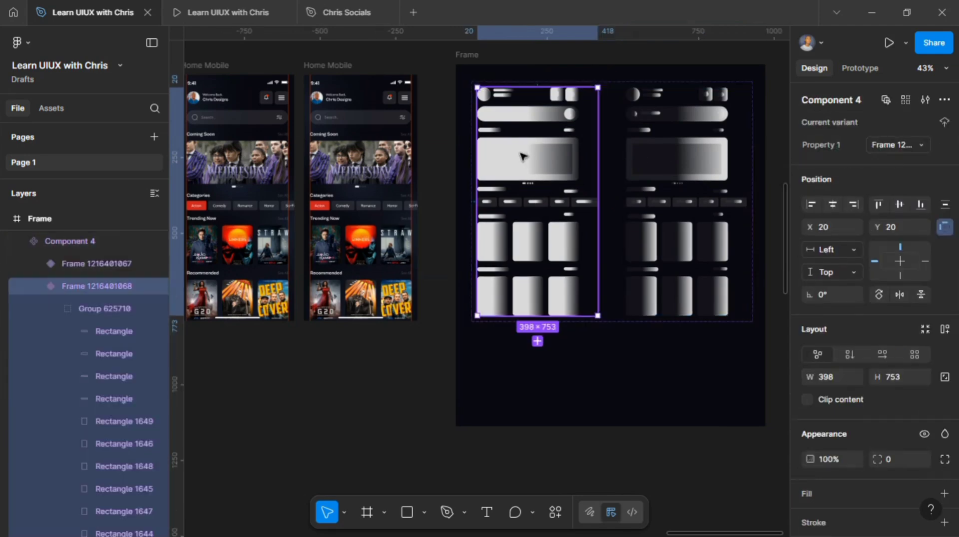
{"action": "left_click", "coordinate": [855, 70]}
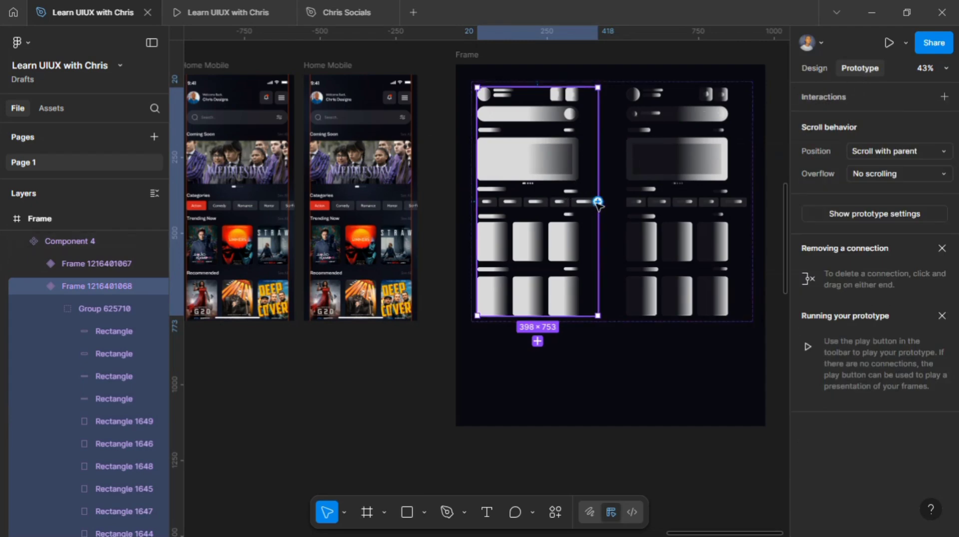
{"action": "left_click_drag", "start_coordinate": [598, 202], "coordinate": [639, 203]}
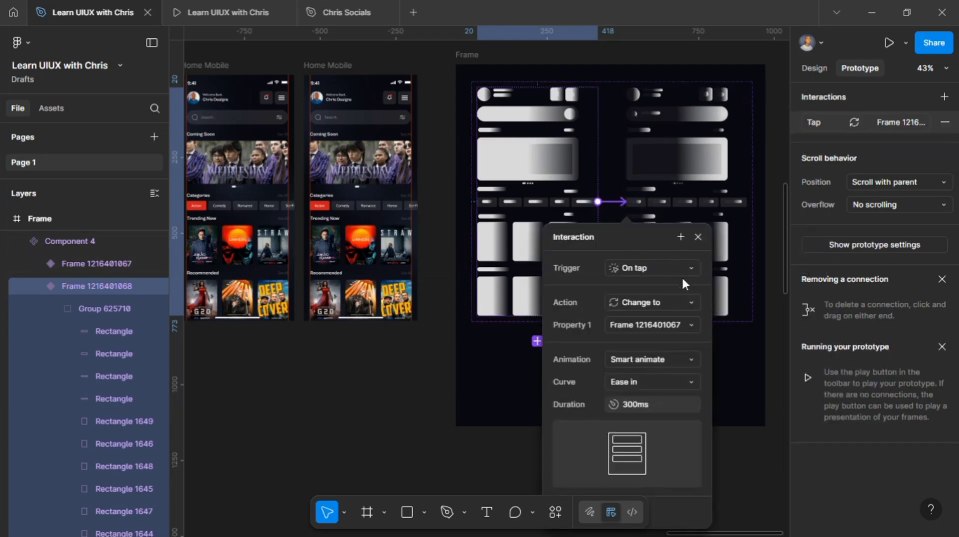
Step: Set that interaction's trigger to After delay with a delay of 1
{"action": "scroll", "coordinate": [687, 262], "scroll_direction": "down", "scroll_amount": 3}
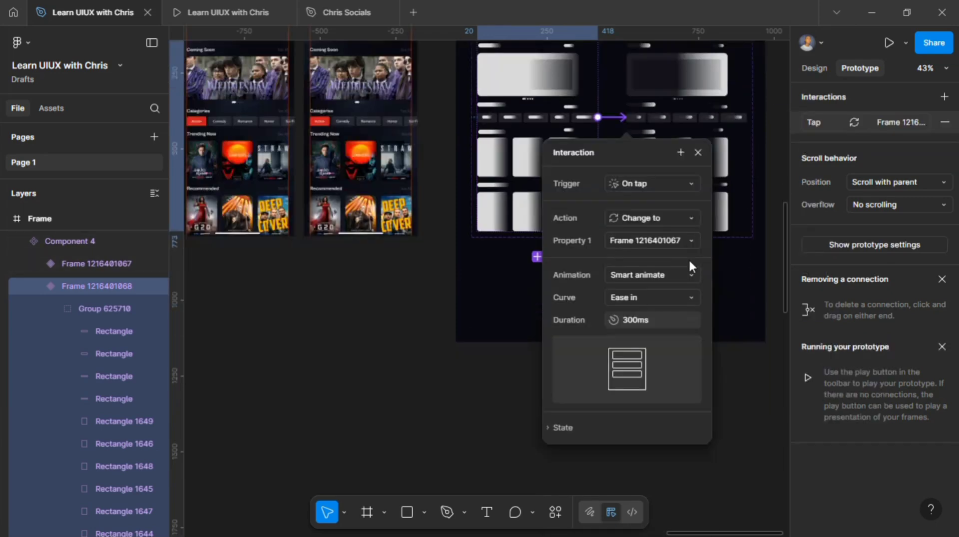
{"action": "left_click", "coordinate": [690, 183]}
{"action": "left_click", "coordinate": [665, 360]}
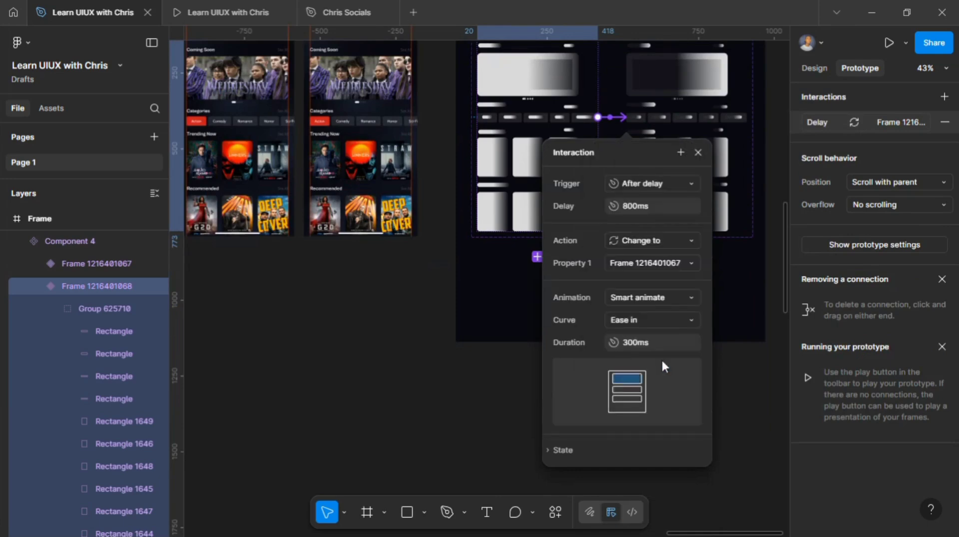
{"action": "left_click", "coordinate": [635, 207]}
{"action": "type", "text": "1"}
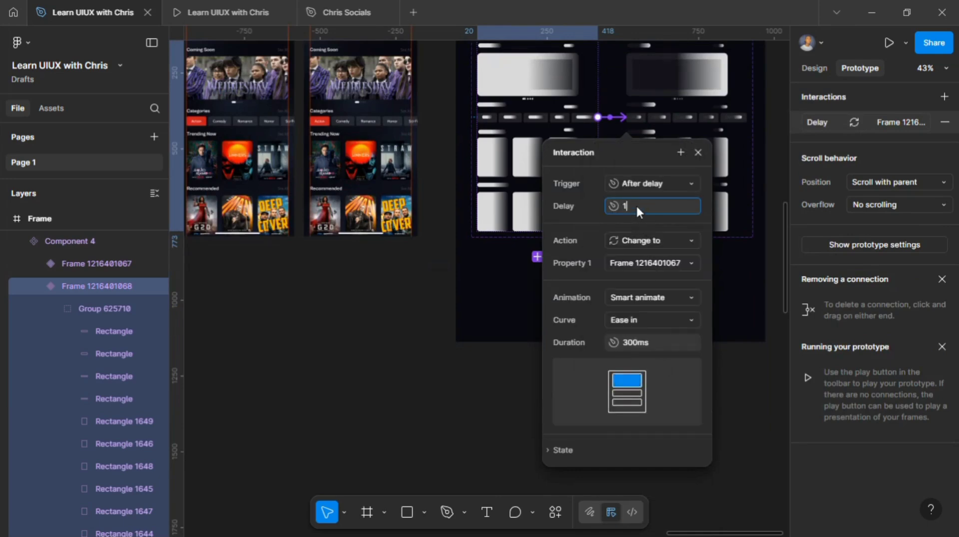
{"action": "key", "text": "Return"}
Step: Link the second variant back to the first variant with an After delay trigger
{"action": "left_click", "coordinate": [706, 103]}
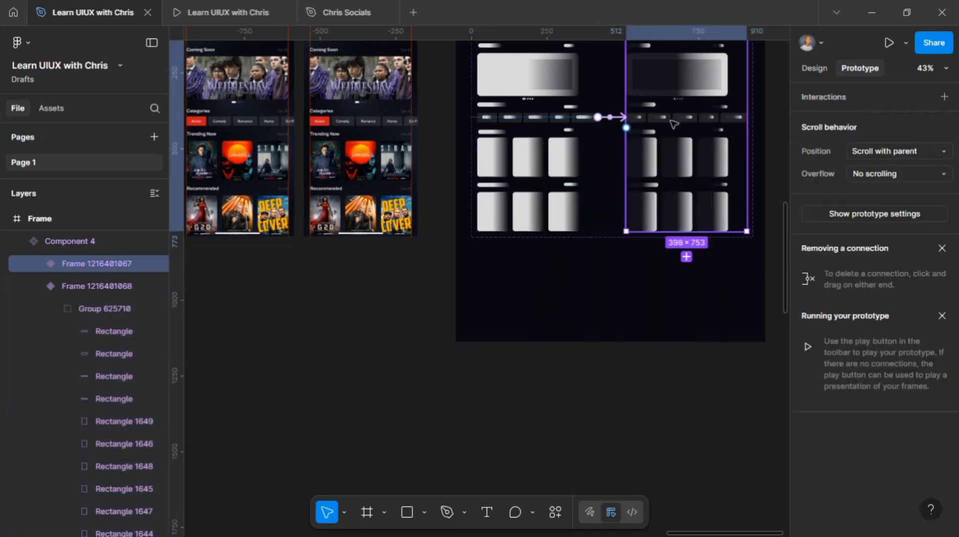
{"action": "left_click_drag", "start_coordinate": [578, 136], "coordinate": [567, 133]}
{"action": "left_click", "coordinate": [627, 185]}
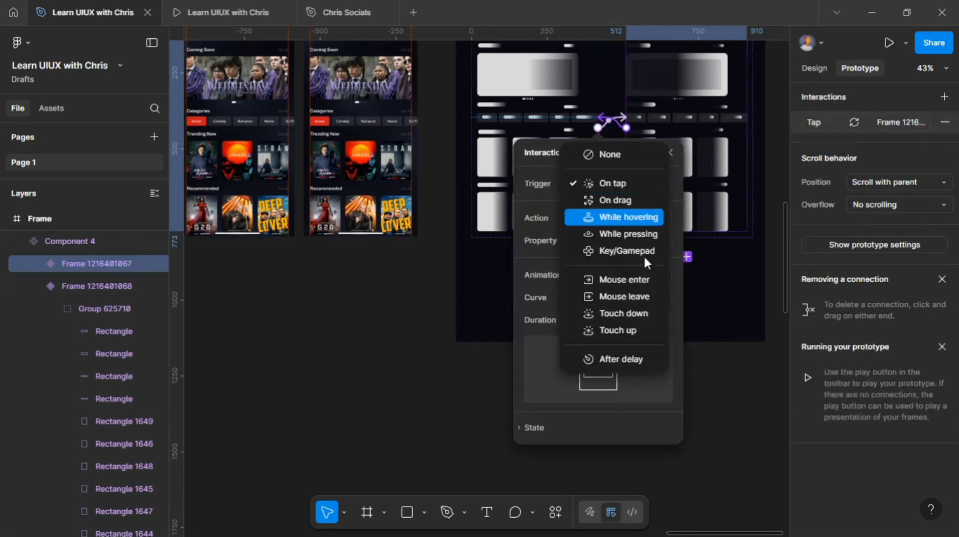
{"action": "left_click", "coordinate": [655, 360]}
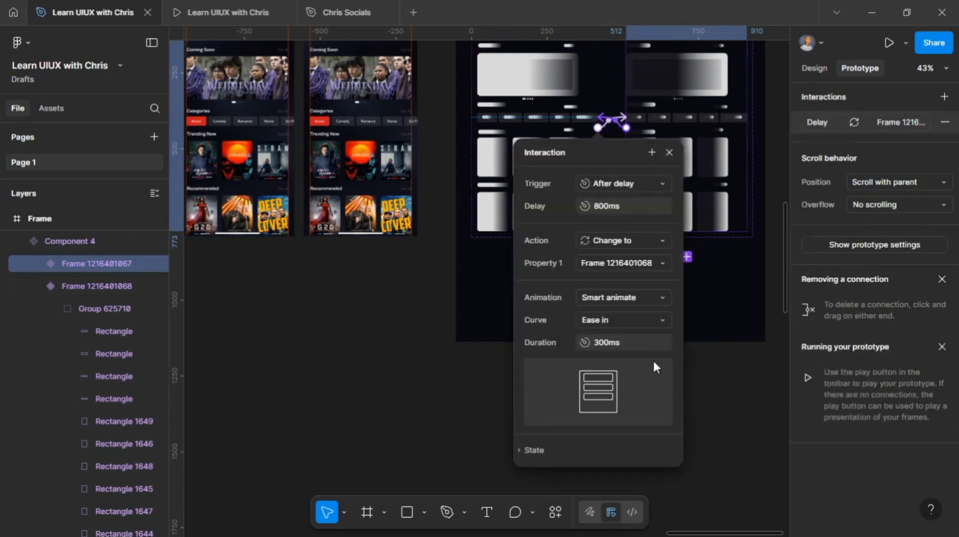
{"action": "left_click", "coordinate": [609, 204]}
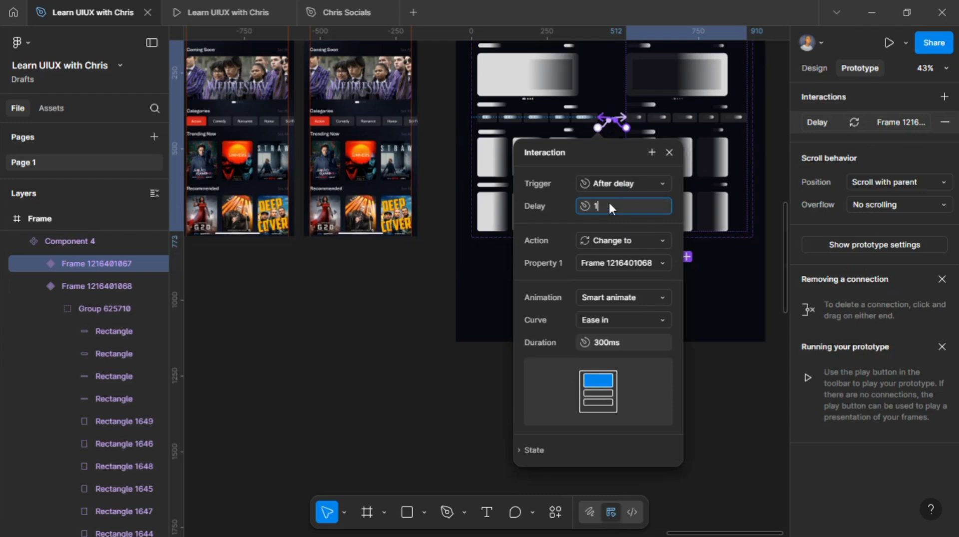
{"action": "key", "text": "Return"}
{"action": "key", "text": "Escape"}
Step: Delete the header, search bar, banner, categories and poster groups from the left Home Mobile screen
{"action": "scroll", "coordinate": [720, 277], "scroll_direction": "down", "scroll_amount": 3}
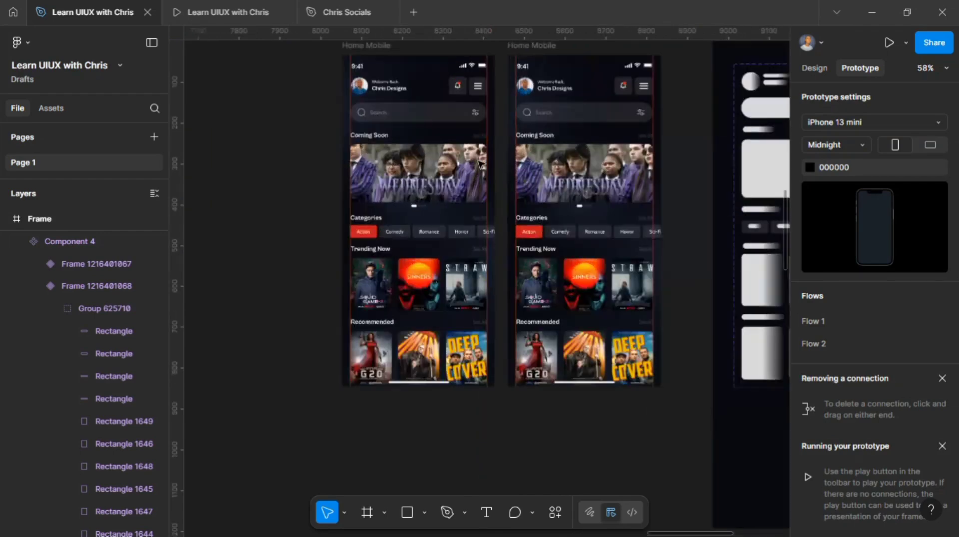
{"action": "left_click", "coordinate": [370, 86]}
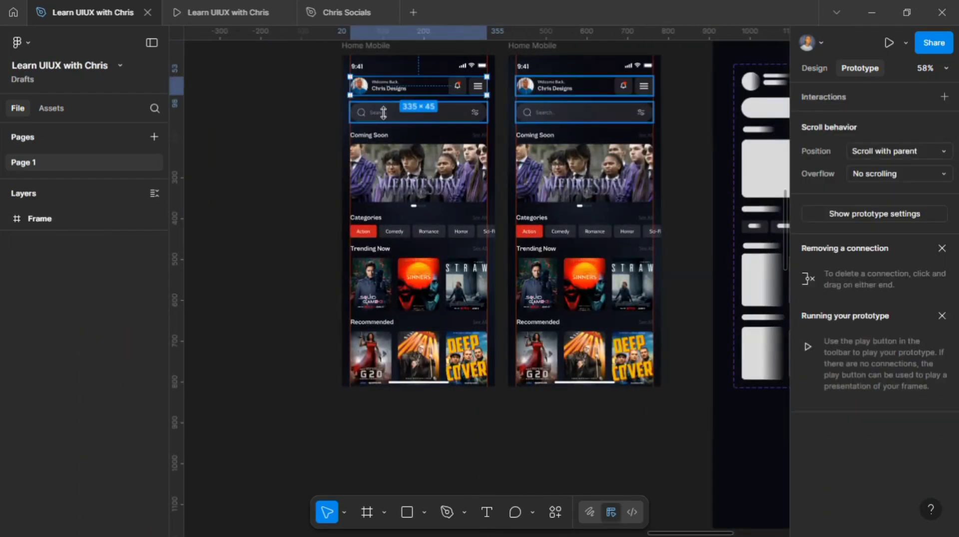
{"action": "left_click", "coordinate": [387, 113], "text": "shift"}
{"action": "left_click", "coordinate": [393, 156], "text": "shift"}
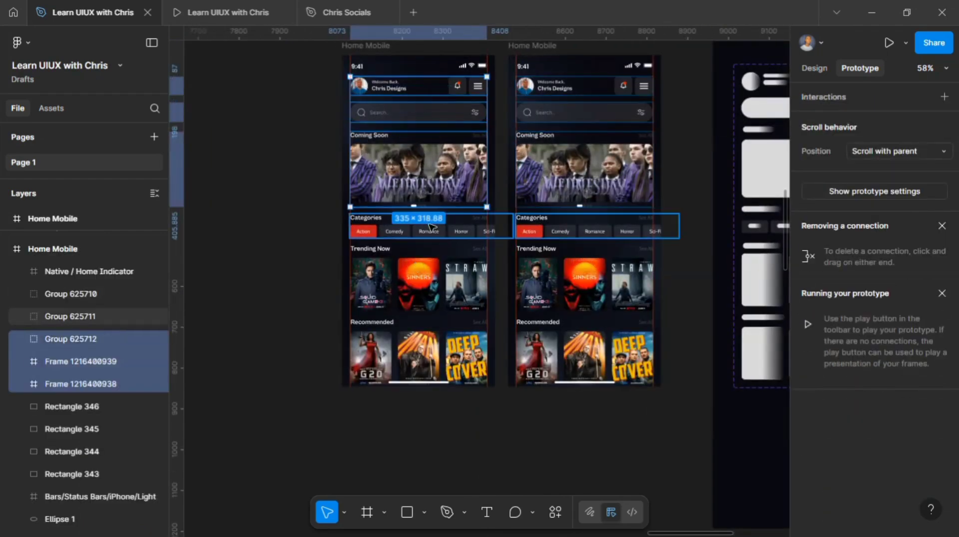
{"action": "left_click", "coordinate": [432, 230], "text": "shift"}
{"action": "left_click", "coordinate": [442, 289], "text": "shift"}
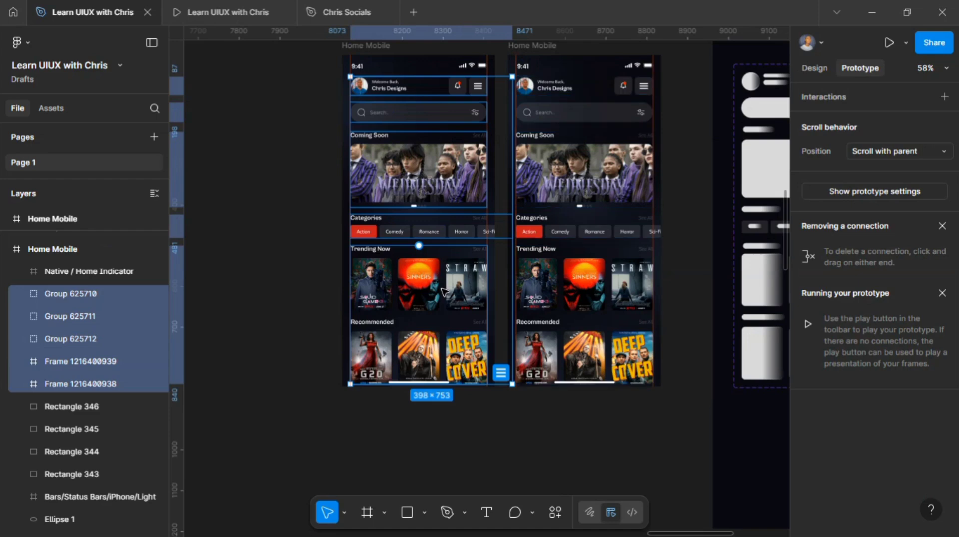
{"action": "key", "text": "Delete"}
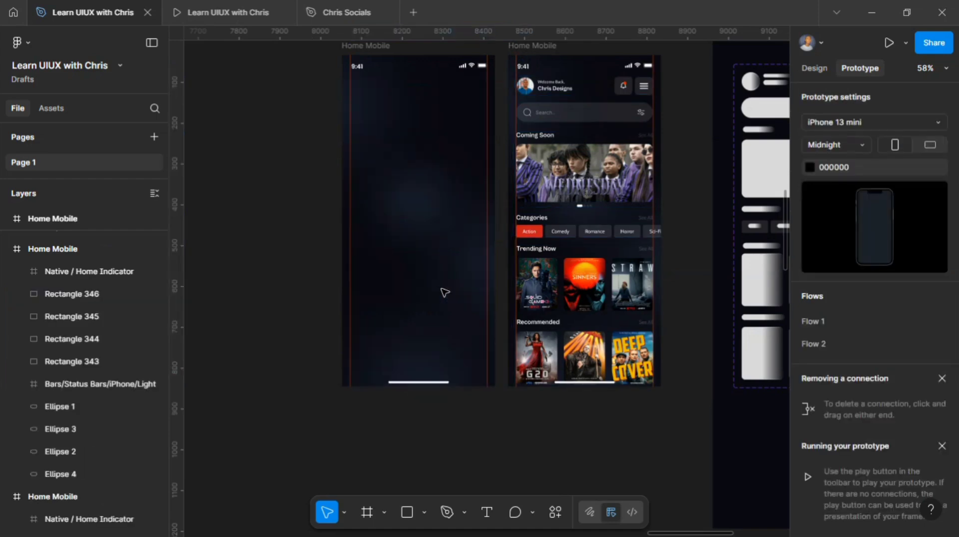
Step: Place an instance of the Component 4 skeleton set from the assets into the emptied Home Mobile screen
{"action": "left_click", "coordinate": [48, 110]}
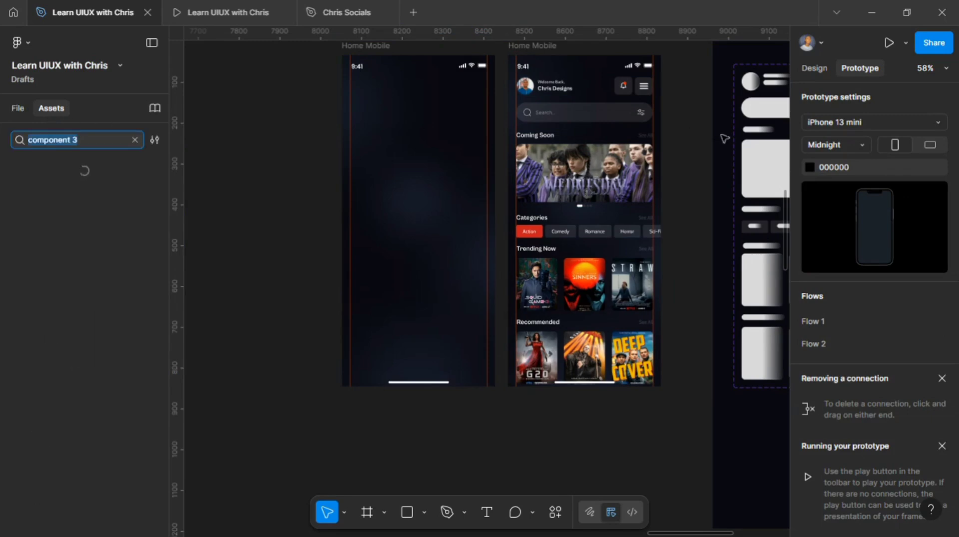
{"action": "left_click", "coordinate": [82, 138]}
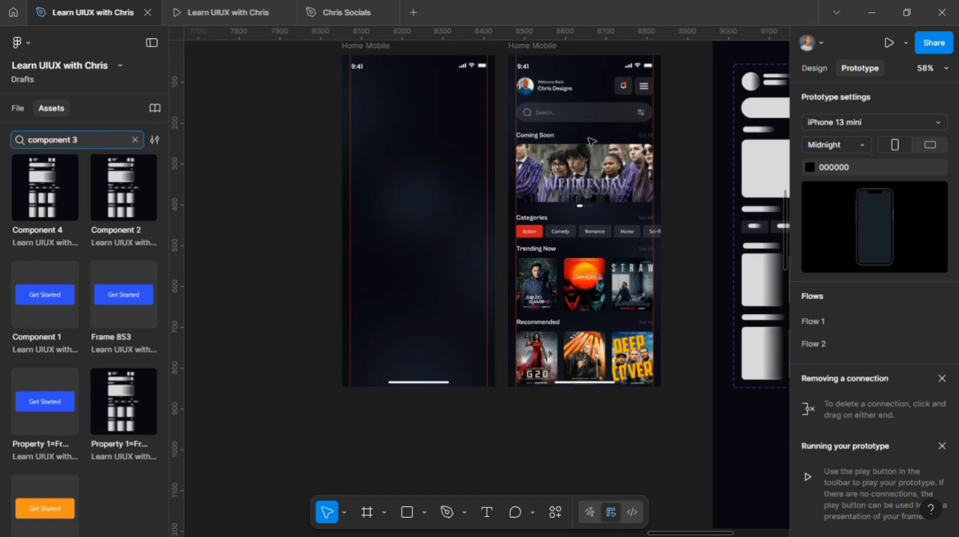
{"action": "scroll", "coordinate": [610, 141], "scroll_direction": "right", "scroll_amount": 3}
{"action": "scroll", "coordinate": [650, 155], "scroll_direction": "right", "scroll_amount": 3}
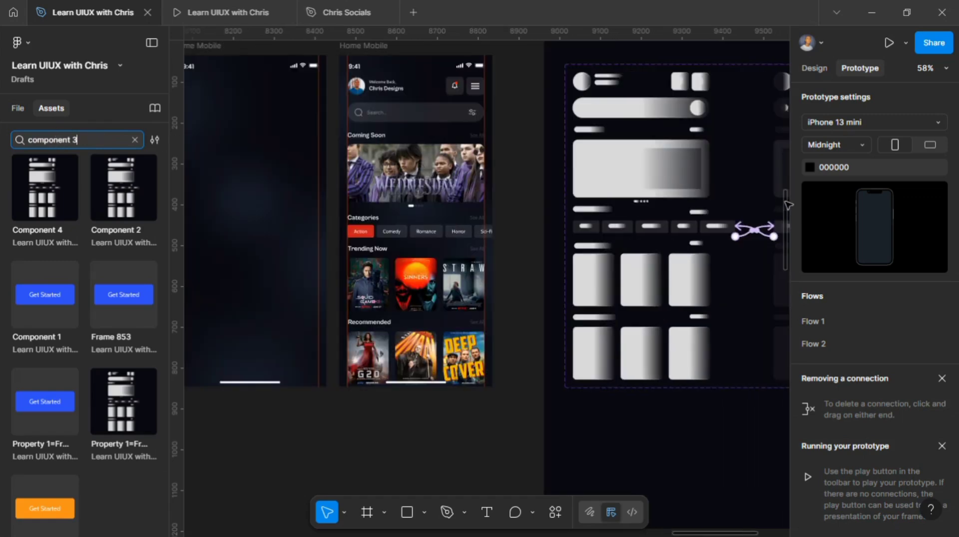
{"action": "left_click", "coordinate": [682, 115]}
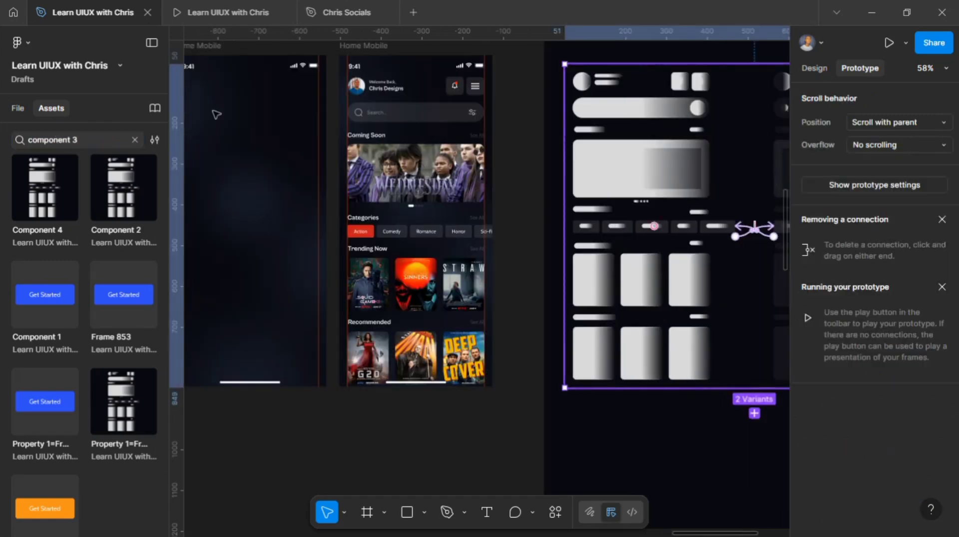
{"action": "left_click", "coordinate": [19, 109]}
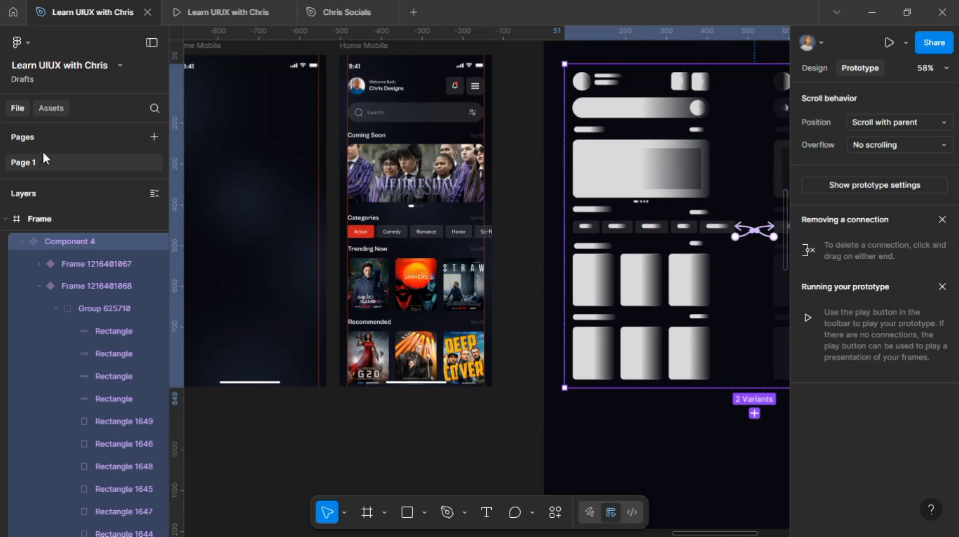
{"action": "left_click", "coordinate": [52, 109]}
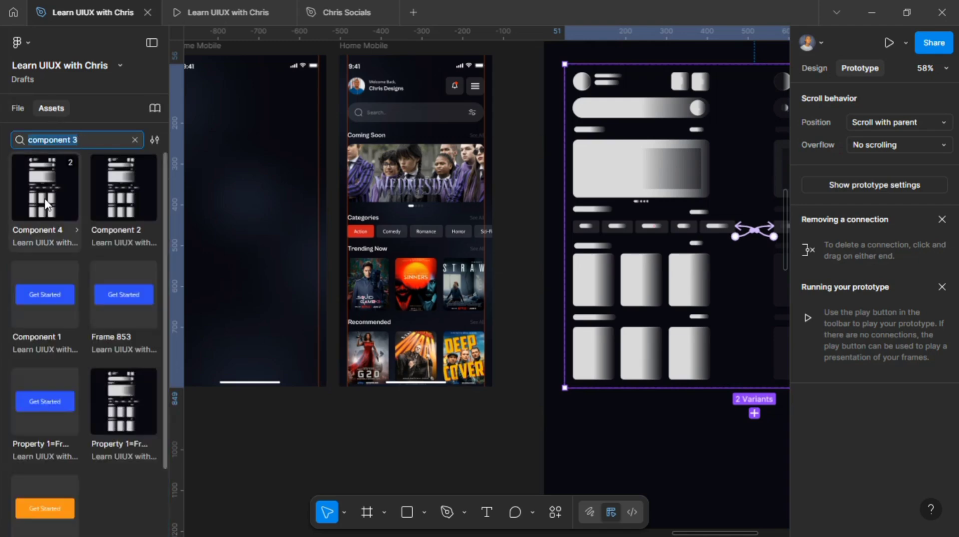
{"action": "left_click_drag", "start_coordinate": [40, 195], "coordinate": [276, 240]}
Step: Link the skeleton Home Mobile frame to the original Home Mobile screen with an After delay trigger
{"action": "scroll", "coordinate": [289, 245], "scroll_direction": "down", "scroll_amount": 1}
{"action": "scroll", "coordinate": [253, 217], "scroll_direction": "down", "scroll_amount": 1}
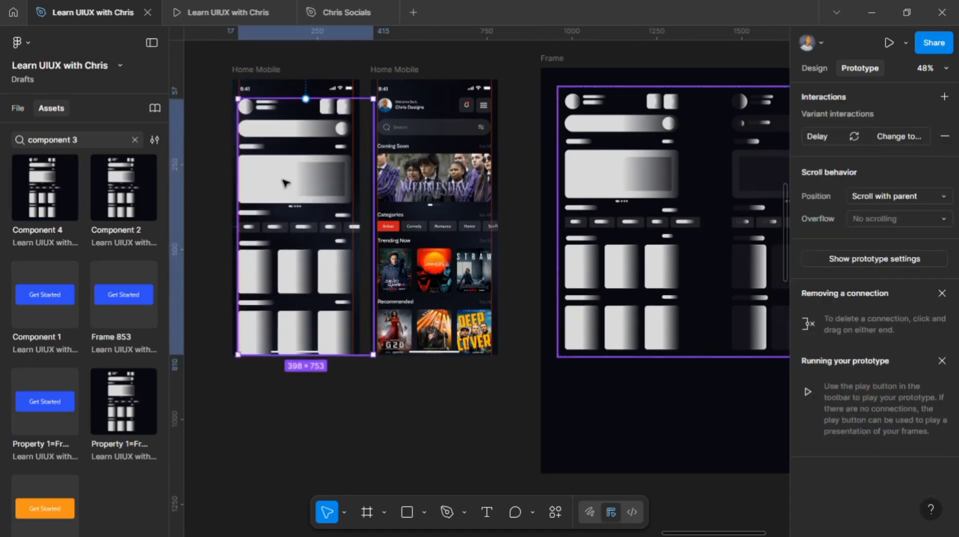
{"action": "left_click", "coordinate": [287, 64]}
{"action": "left_click", "coordinate": [269, 72]}
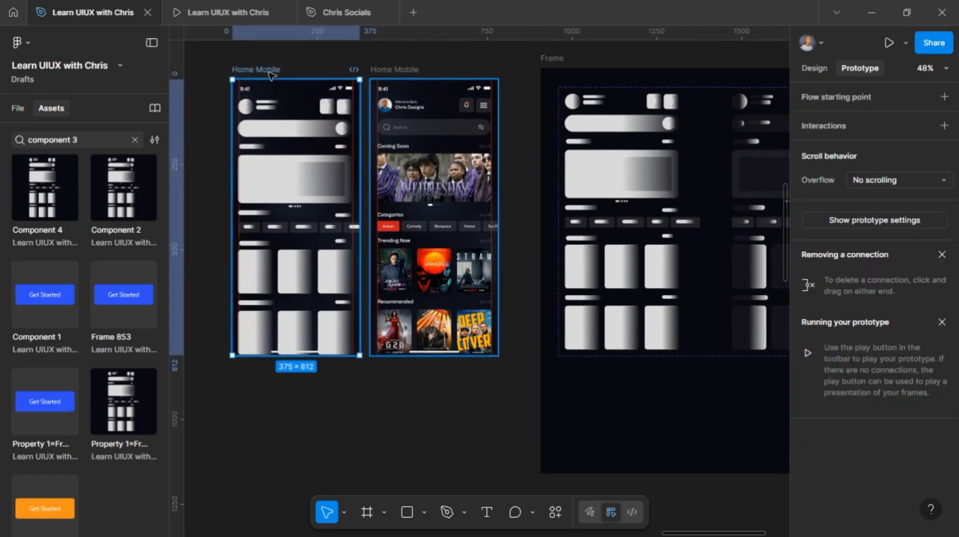
{"action": "scroll", "coordinate": [400, 152], "scroll_direction": "left", "scroll_amount": 3}
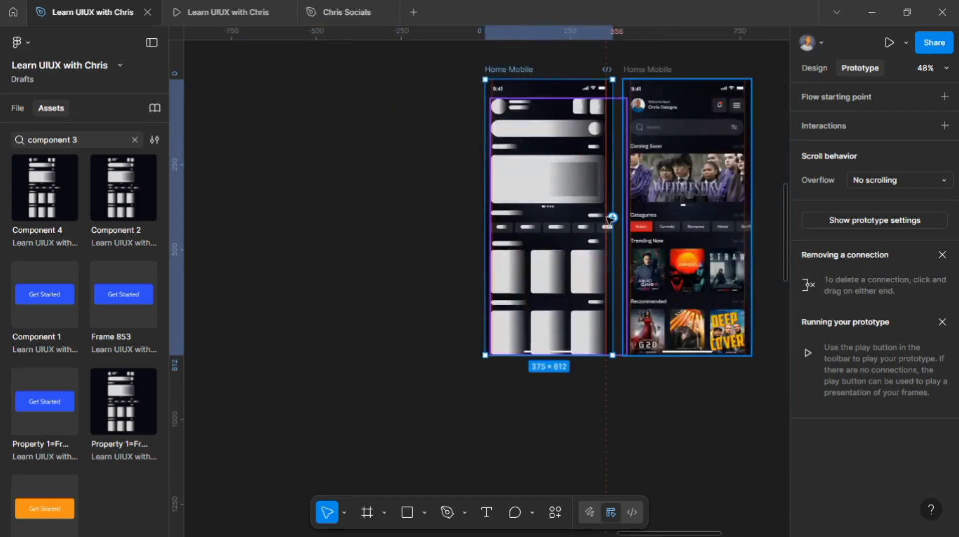
{"action": "scroll", "coordinate": [610, 220], "scroll_direction": "right", "scroll_amount": 1}
{"action": "scroll", "coordinate": [560, 219], "scroll_direction": "up", "scroll_amount": 5}
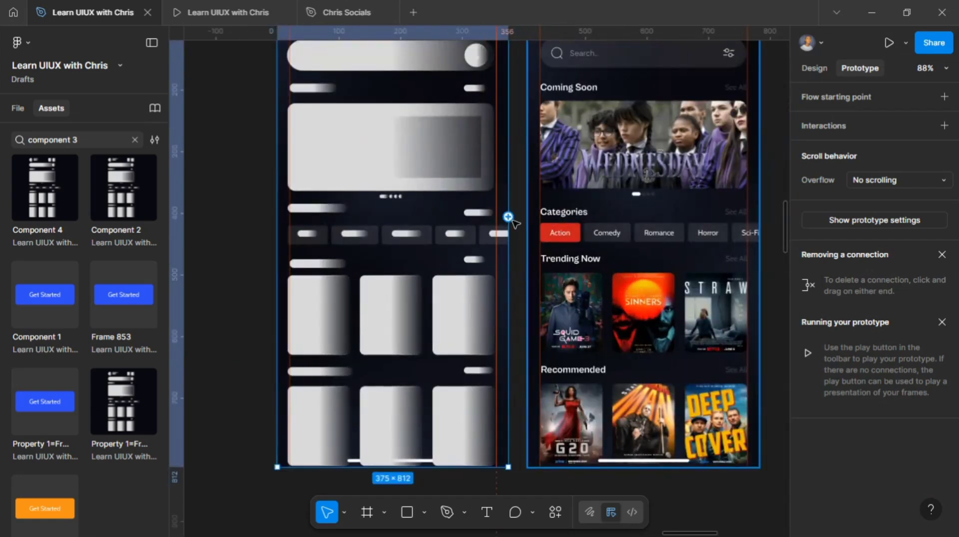
{"action": "left_click_drag", "start_coordinate": [508, 216], "coordinate": [533, 230]}
{"action": "left_click", "coordinate": [553, 281]}
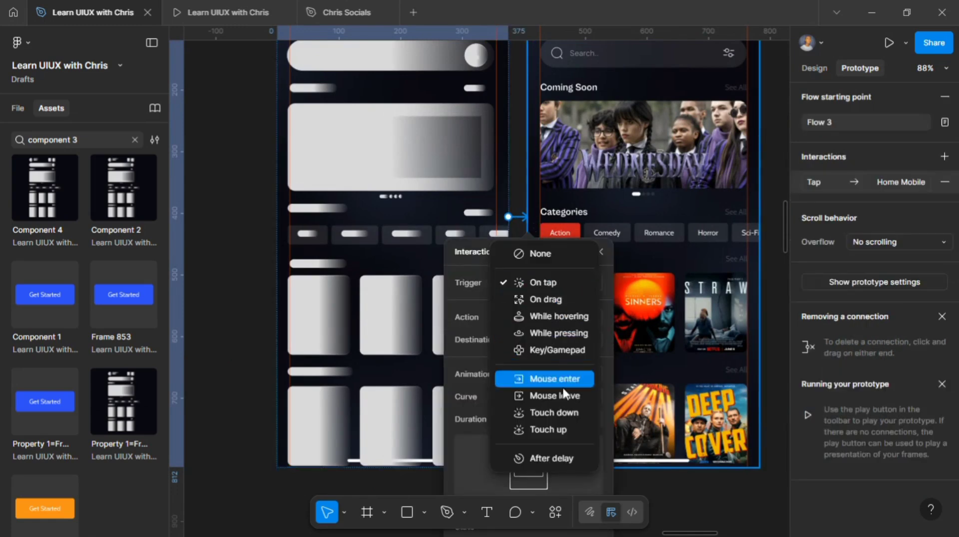
{"action": "left_click", "coordinate": [565, 456]}
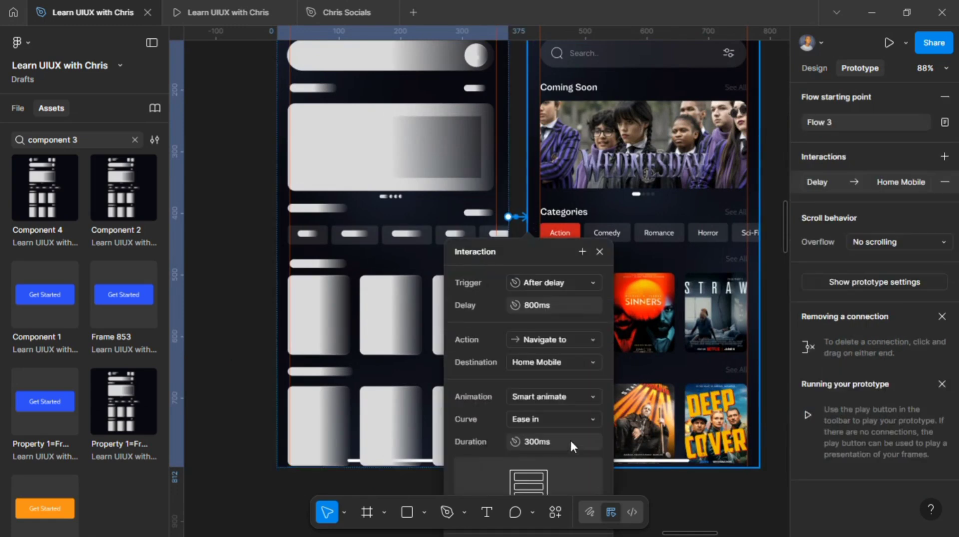
{"action": "left_click", "coordinate": [529, 304]}
{"action": "left_click", "coordinate": [516, 176]}
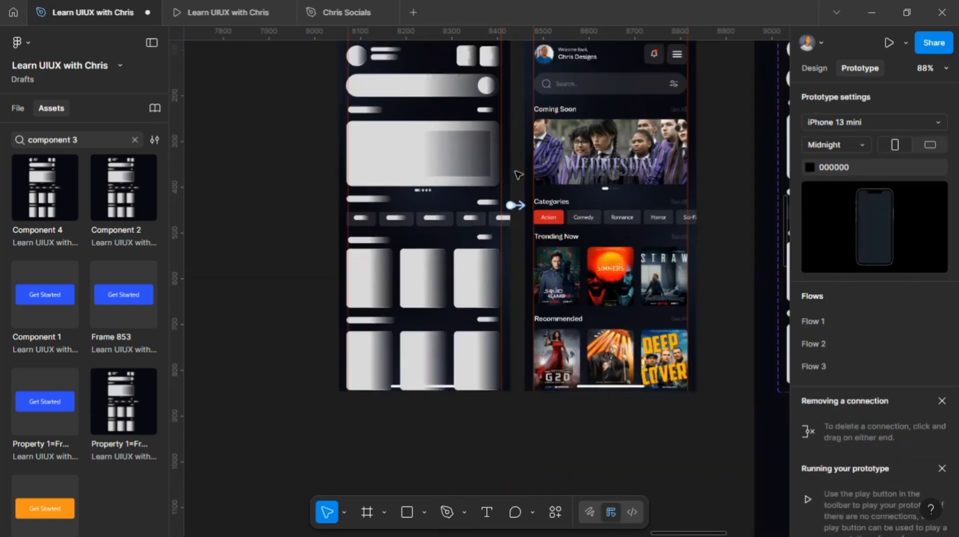
Step: Select the skeleton Home Mobile frame and play the prototype to preview Flow 3
{"action": "scroll", "coordinate": [429, 85], "scroll_direction": "up", "scroll_amount": 2}
{"action": "left_click", "coordinate": [379, 94]}
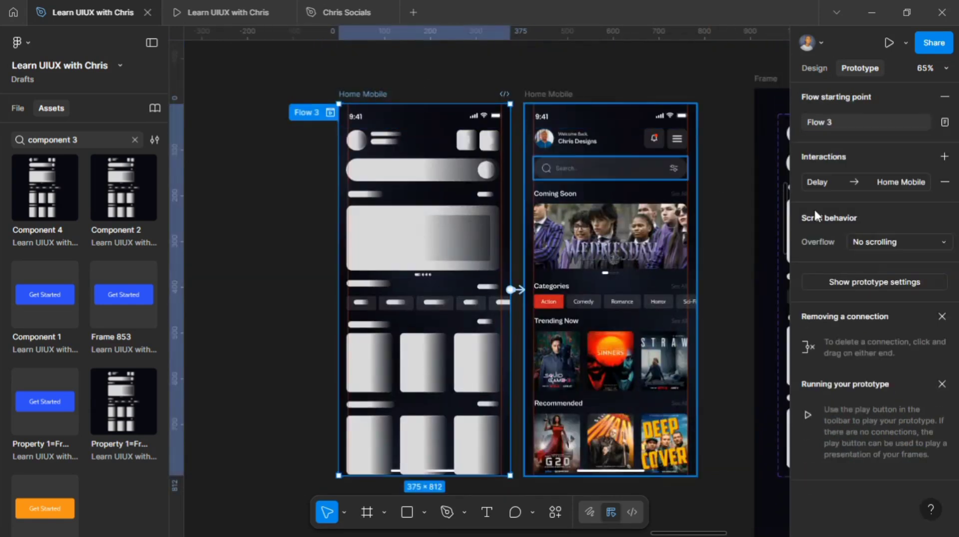
{"action": "left_click", "coordinate": [883, 43]}
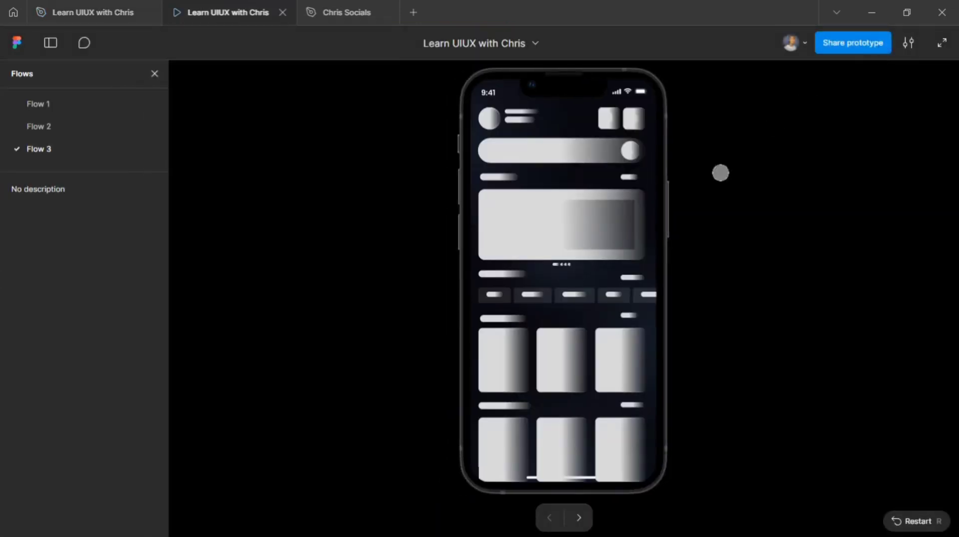